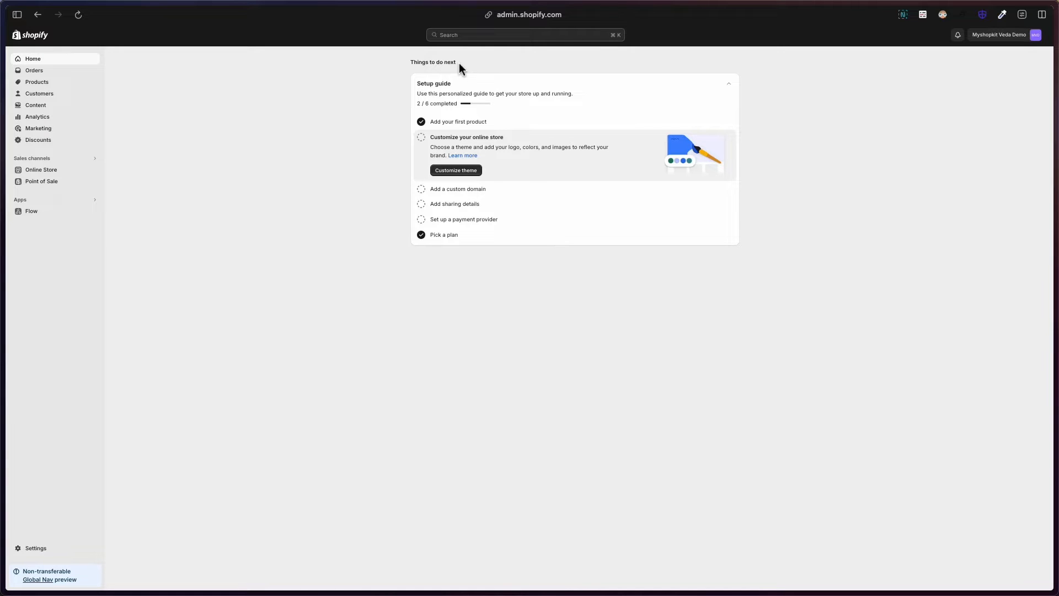
Step: Open the A Gaming Laptop product and review its title, product type and description fields
click(57, 84)
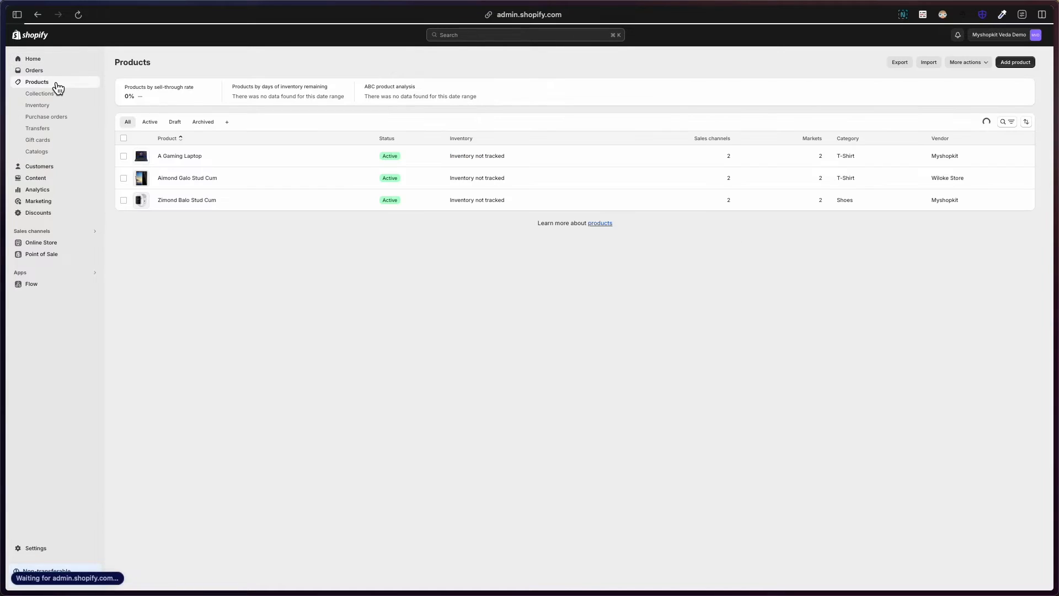
click(174, 158)
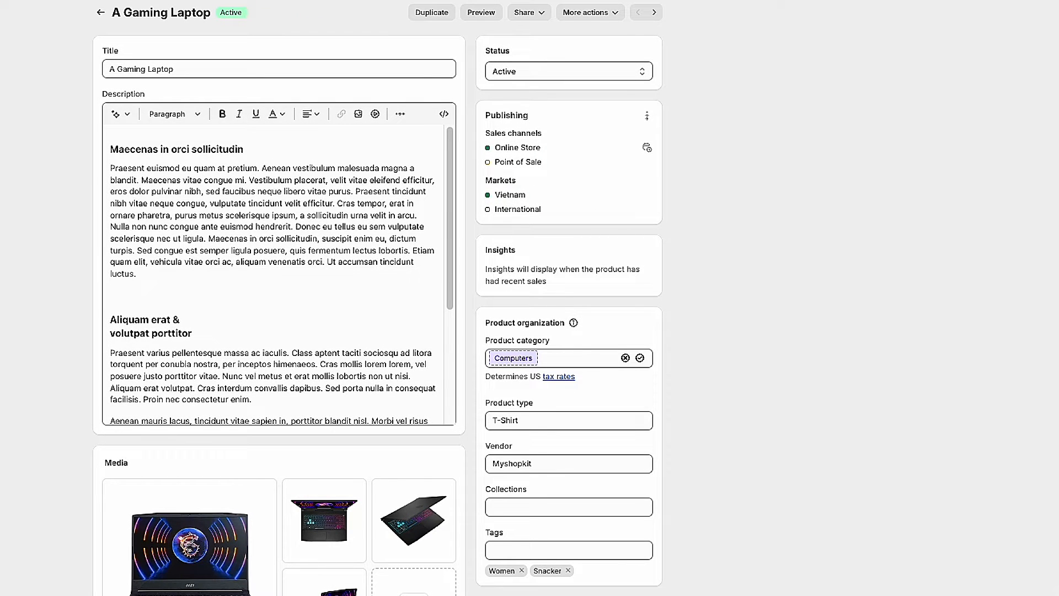
click(194, 68)
click(546, 420)
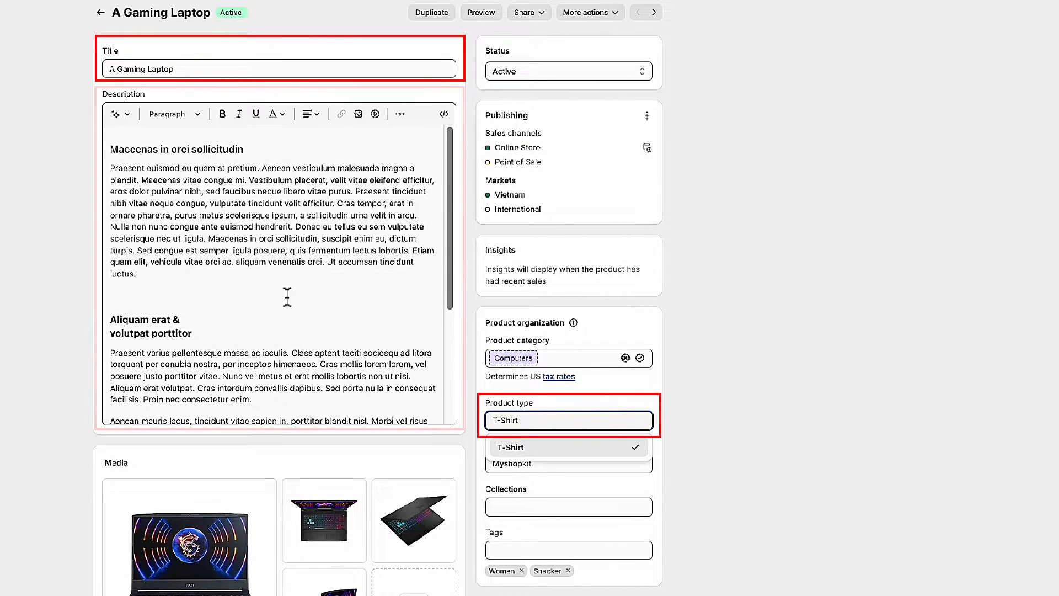
click(258, 270)
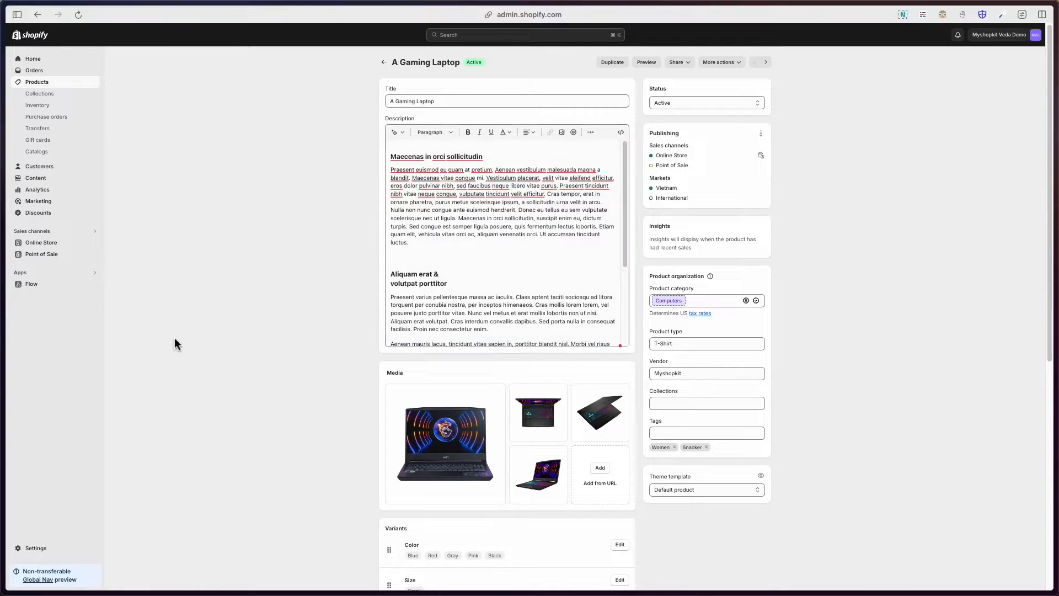
Step: Add a product metafield definition in the store's custom data settings and name it "Laptop Screen Size"
click(34, 549)
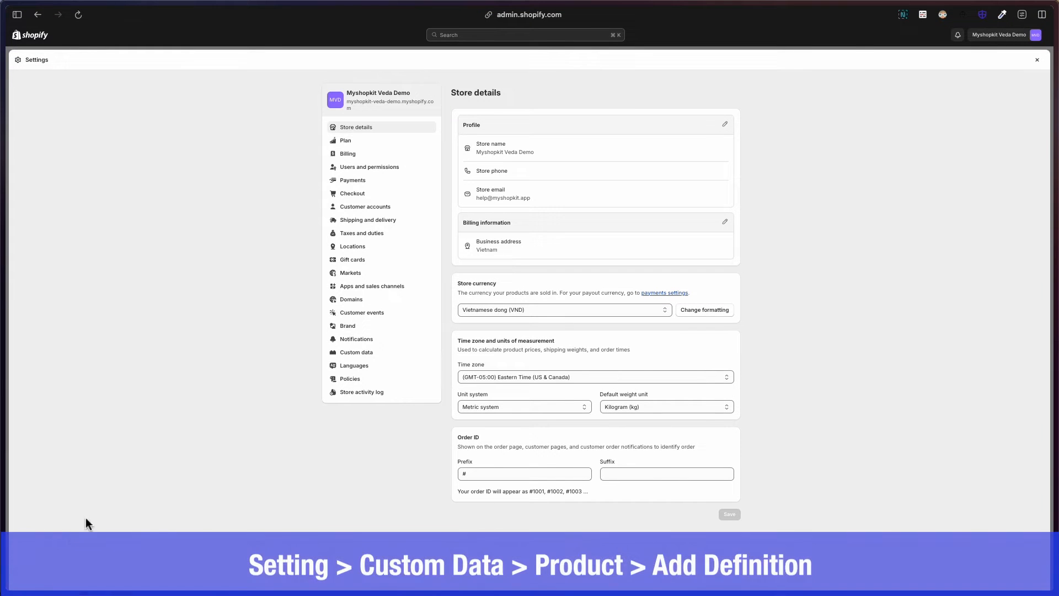
click(356, 352)
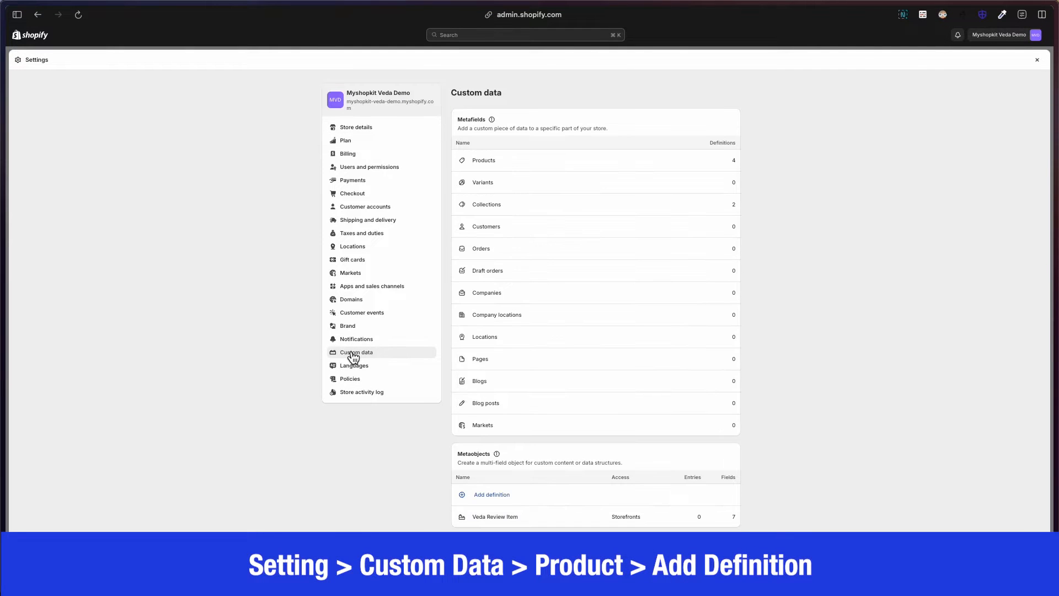
click(571, 162)
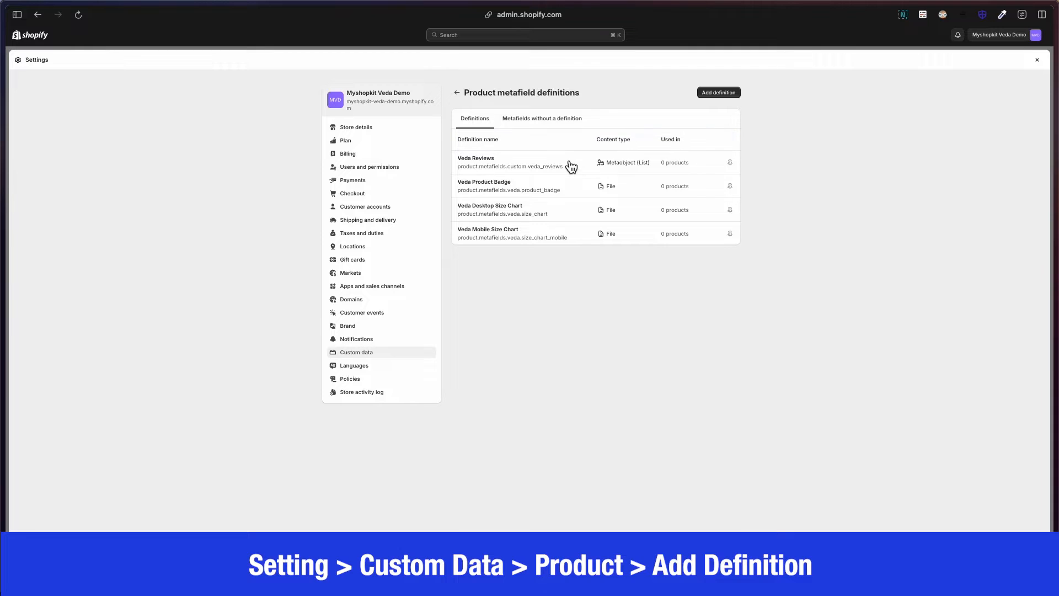
click(719, 93)
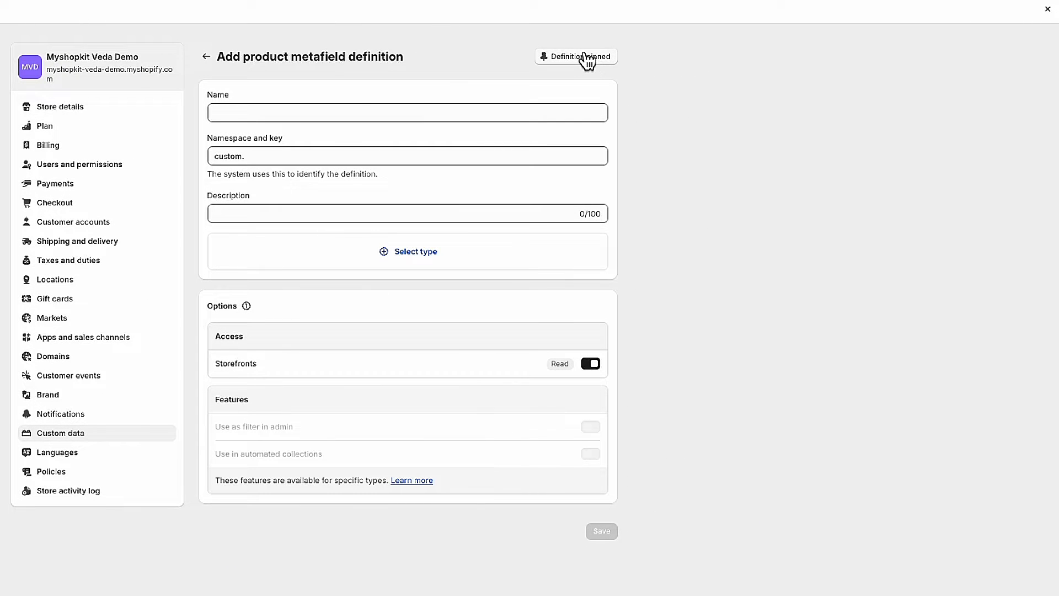
click(356, 110)
text(Laptop)
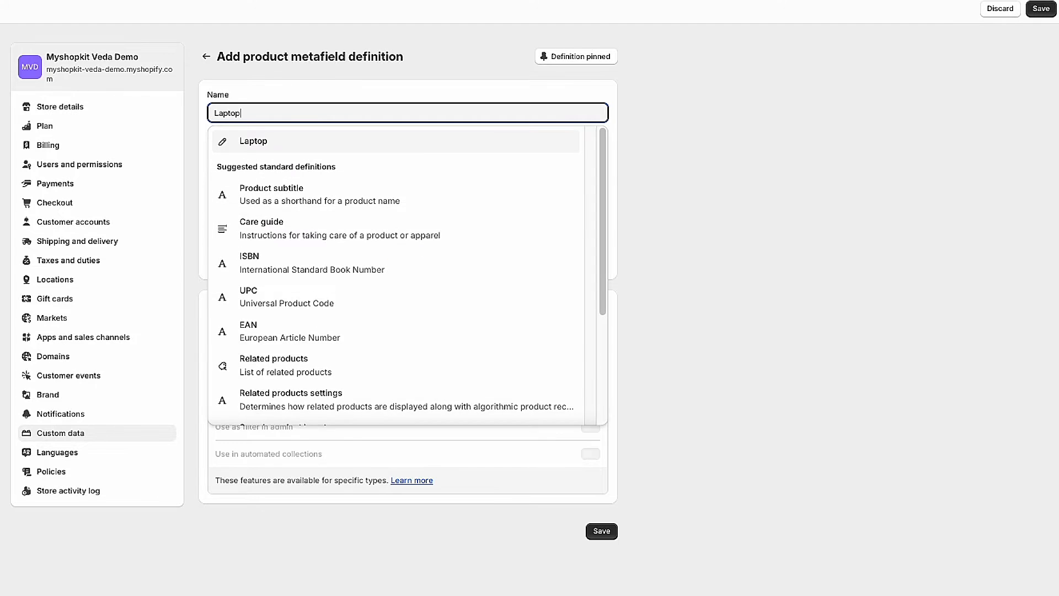
text( Screen Size)
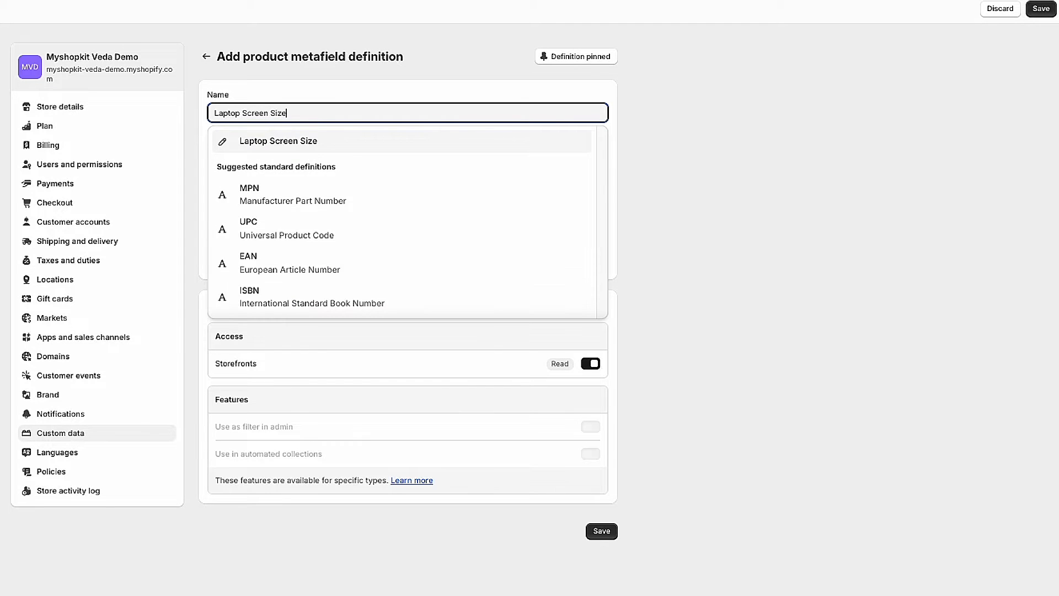
key(Return)
Step: Describe the definition as "This is the laptop screen size", give it the Single line text type and save it
click(336, 216)
text(This)
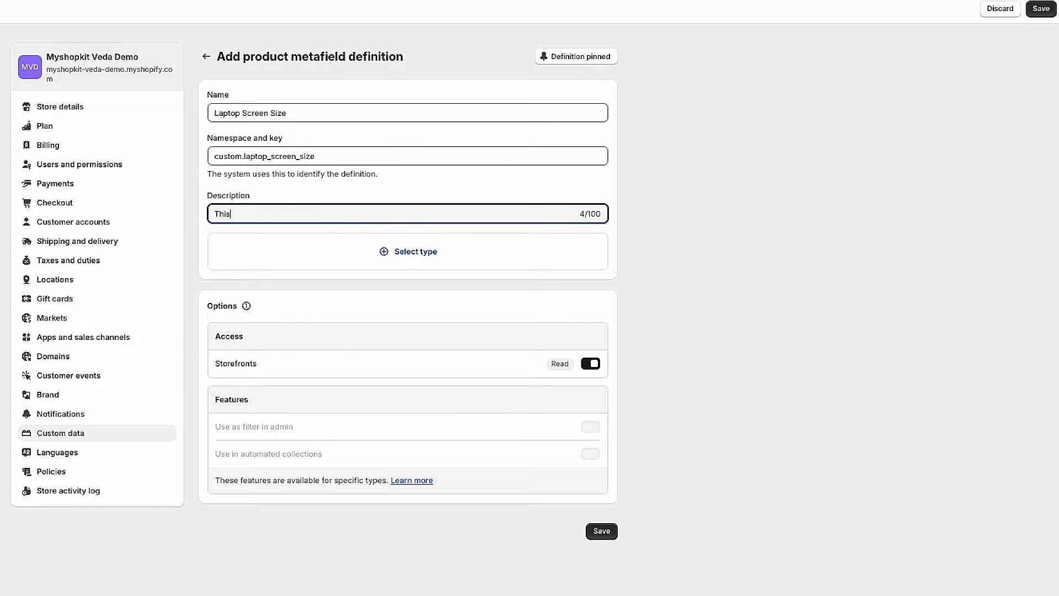
text( is the laptop screen size)
click(402, 260)
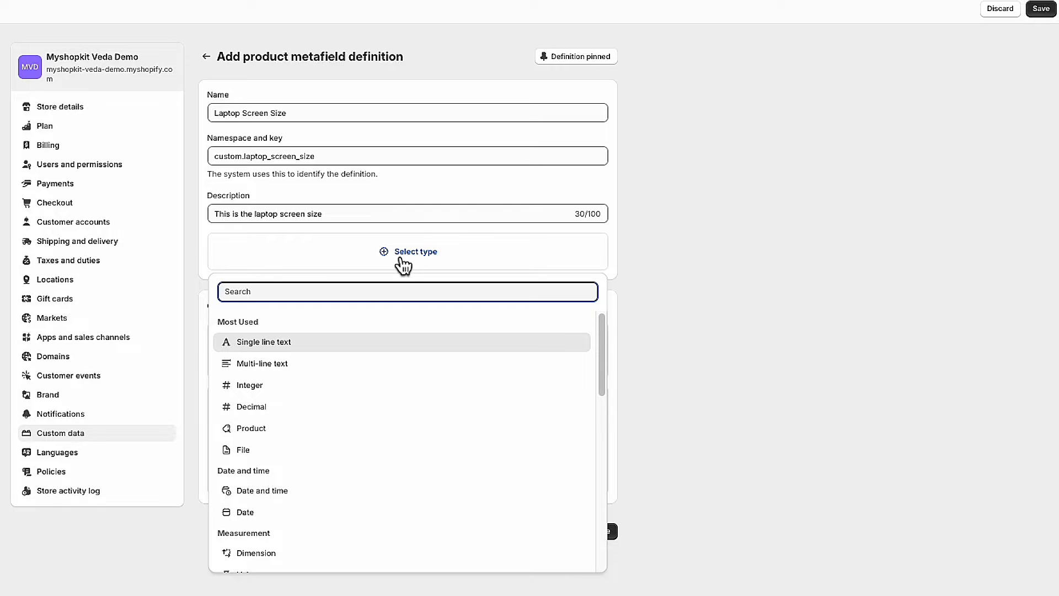
click(376, 346)
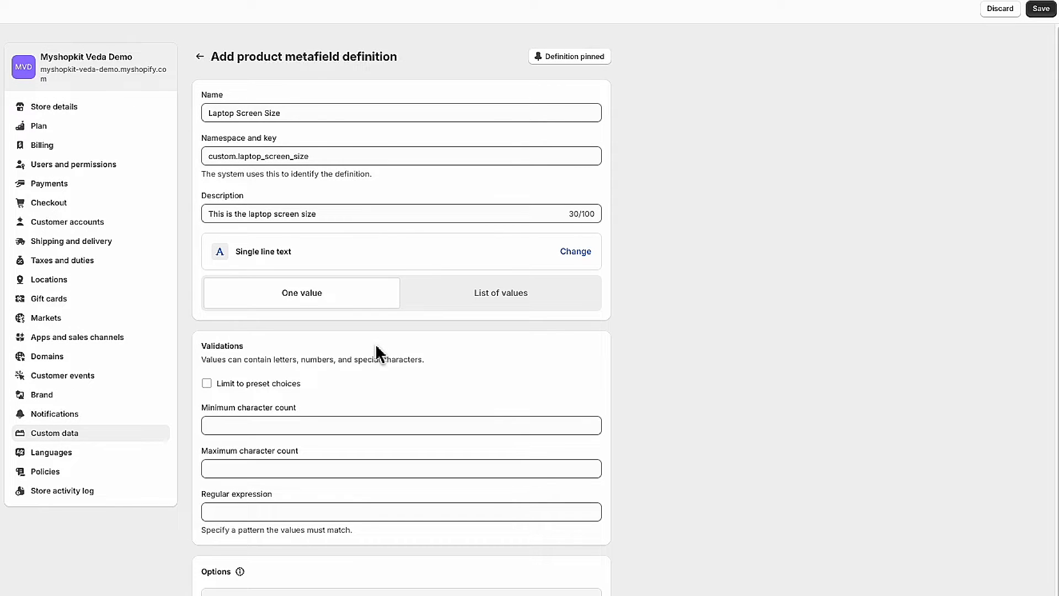
click(1042, 8)
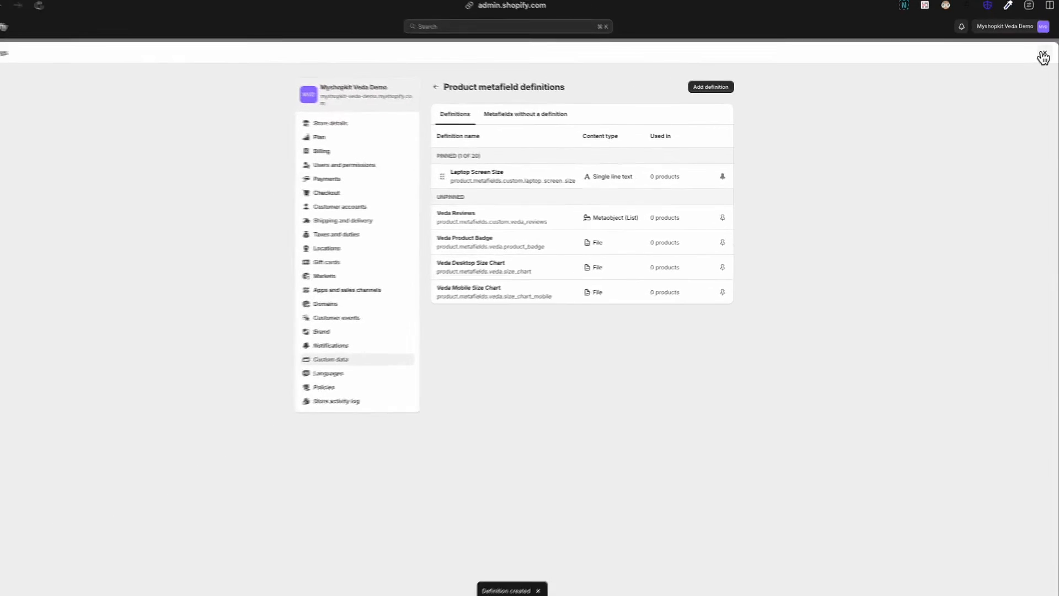
Step: Add another product metafield definition named "Laptop Weight" with the description "This is the laptop weight"
click(723, 93)
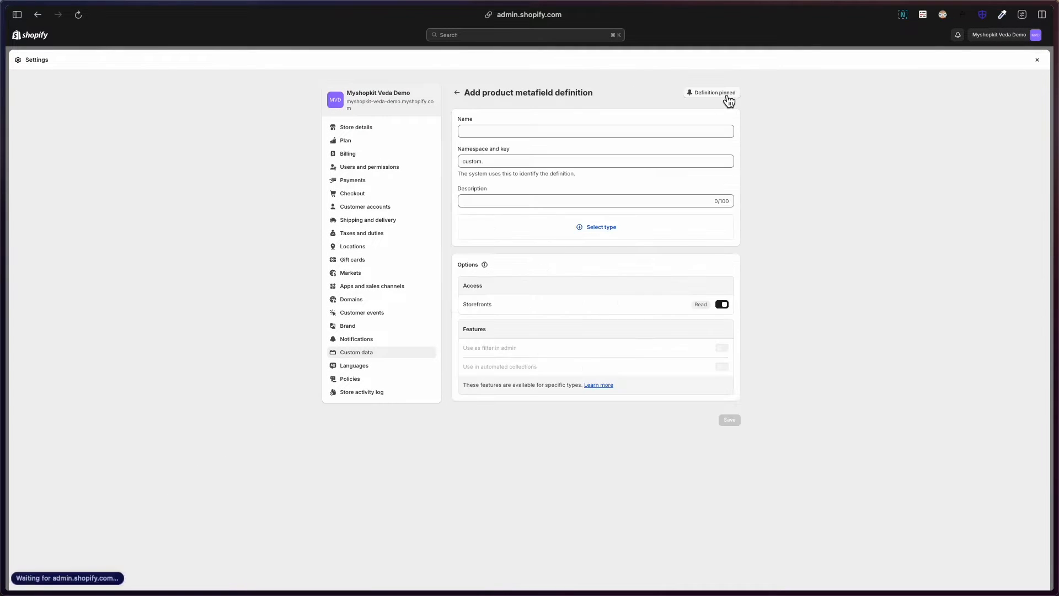
click(644, 136)
text(Laptop Weight)
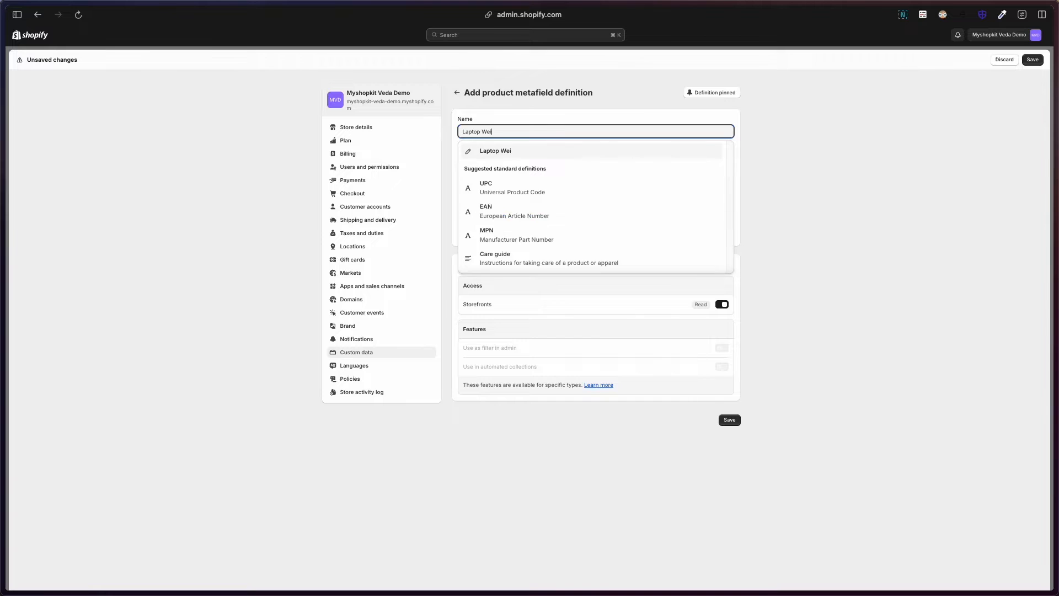
click(631, 158)
click(594, 200)
text(This is the laptop weight)
Step: Set the Laptop Weight definition's type to Weight and save it
click(606, 231)
text(we)
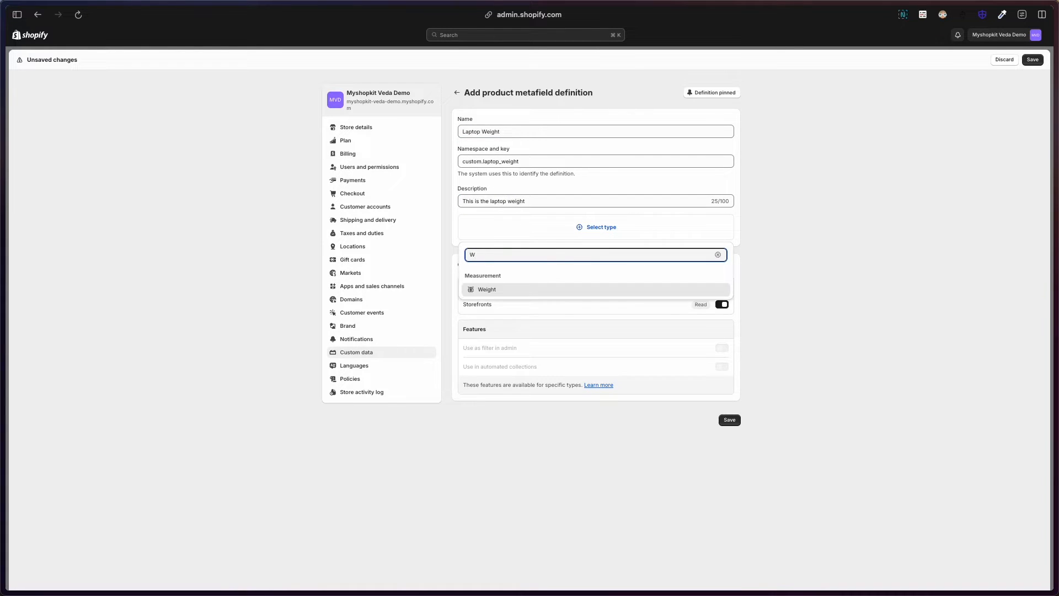
key(Return)
click(1033, 59)
Step: Add a product metafield definition named "Laptop Operating System" with the description "This laptop running on this OS system"
click(715, 92)
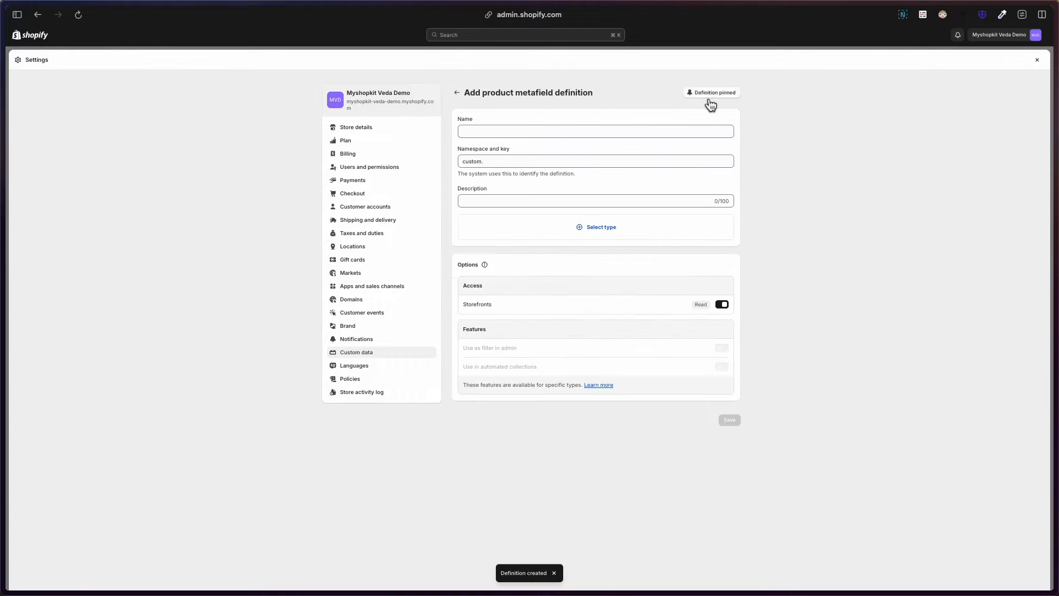
text(Laptop )
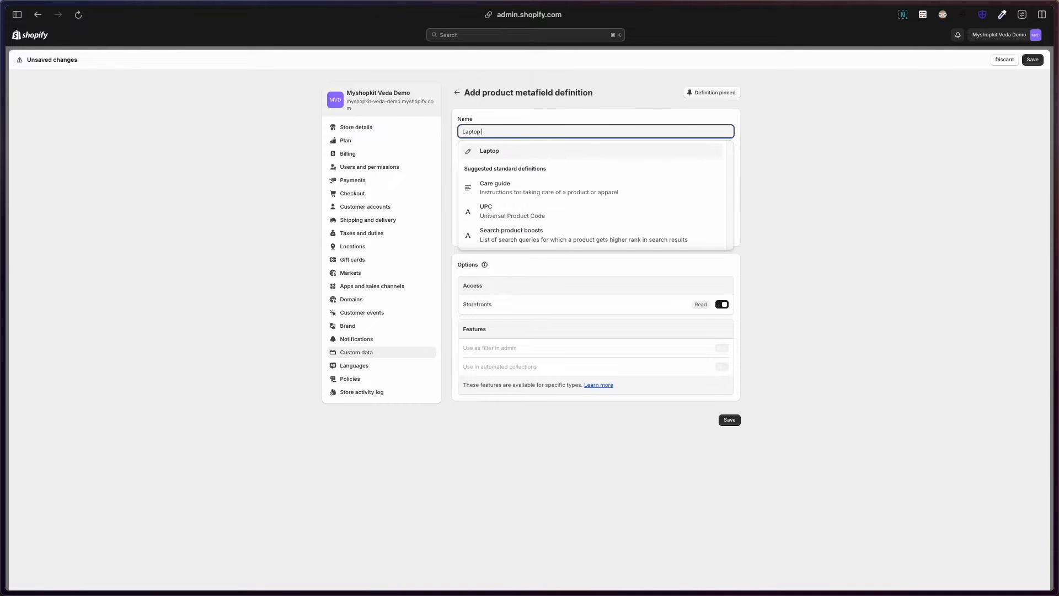
text(Operating System)
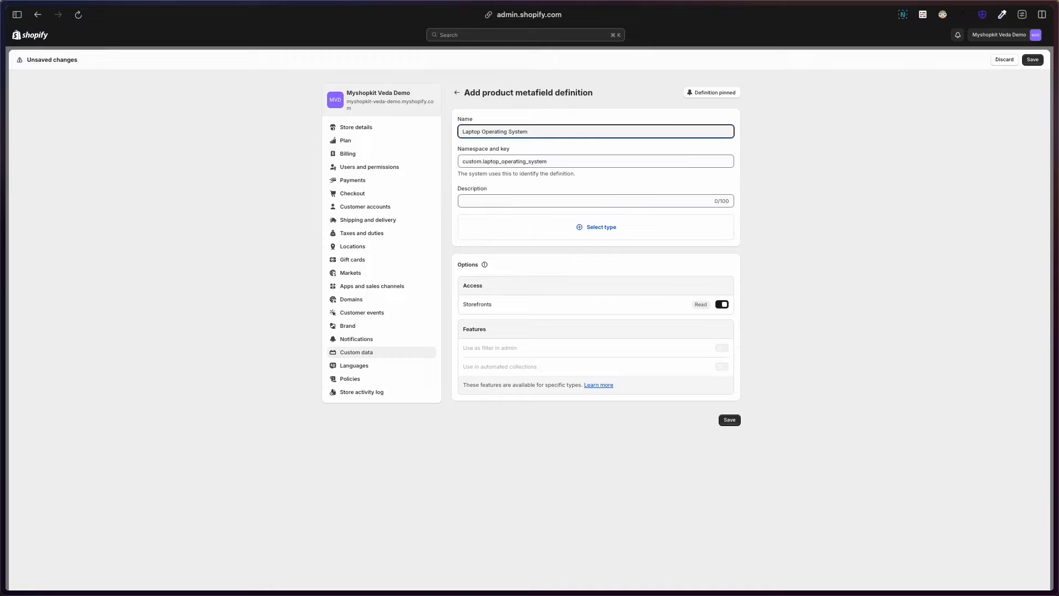
click(627, 201)
text(This laptop running on this OS system)
Step: Set the Laptop Operating System definition's type to Single line text and save it
click(635, 229)
click(588, 289)
click(1032, 60)
Step: Add a product metafield definition named "Laptop Supported Ports" with the description "Laptop Supported Ports"
click(718, 90)
click(683, 131)
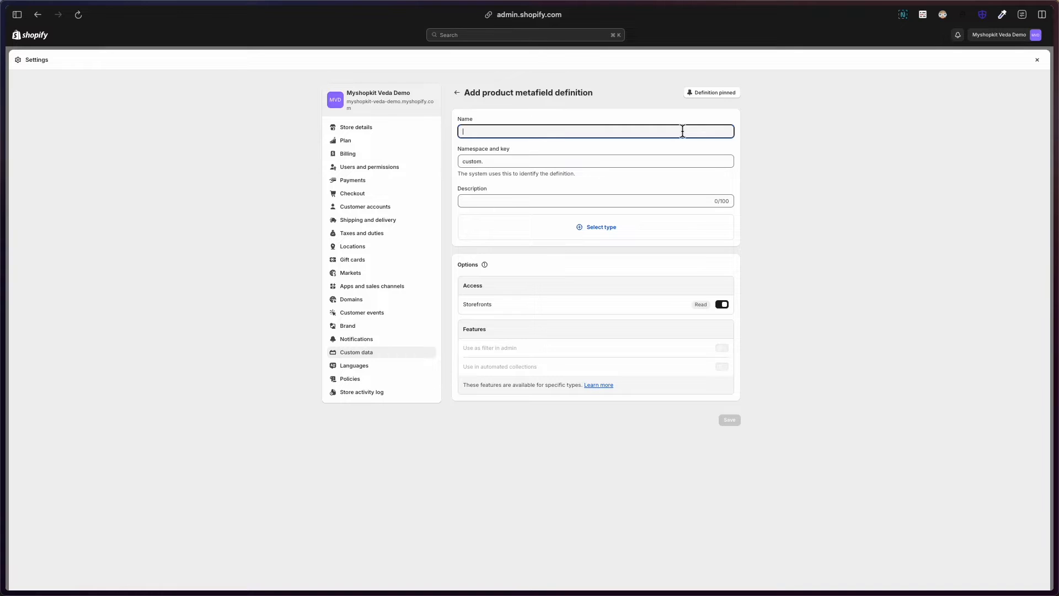
text(Laptop Supported)
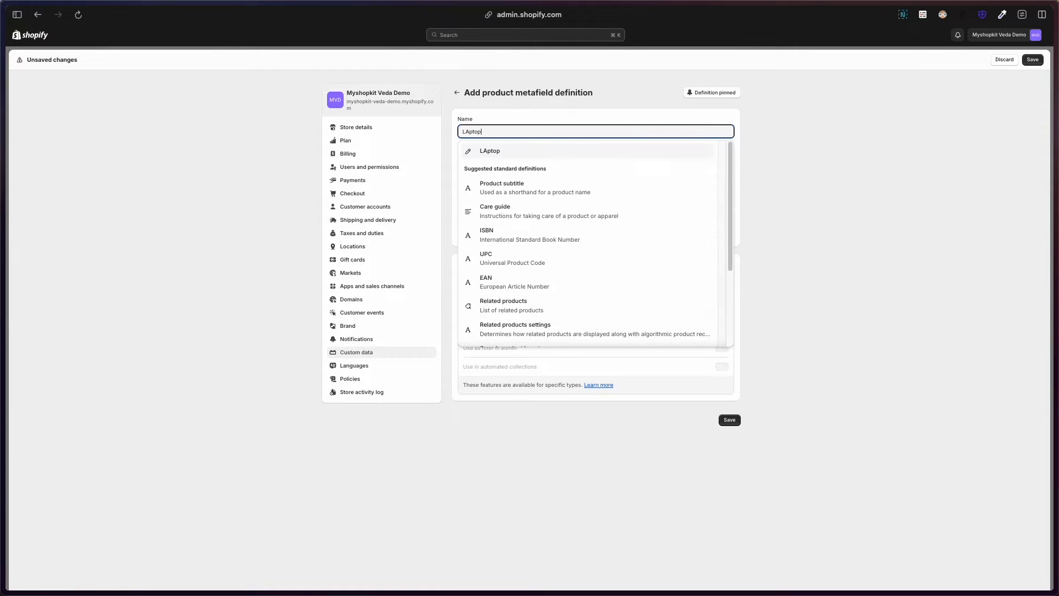
text( Ports)
click(620, 202)
text(Laptop)
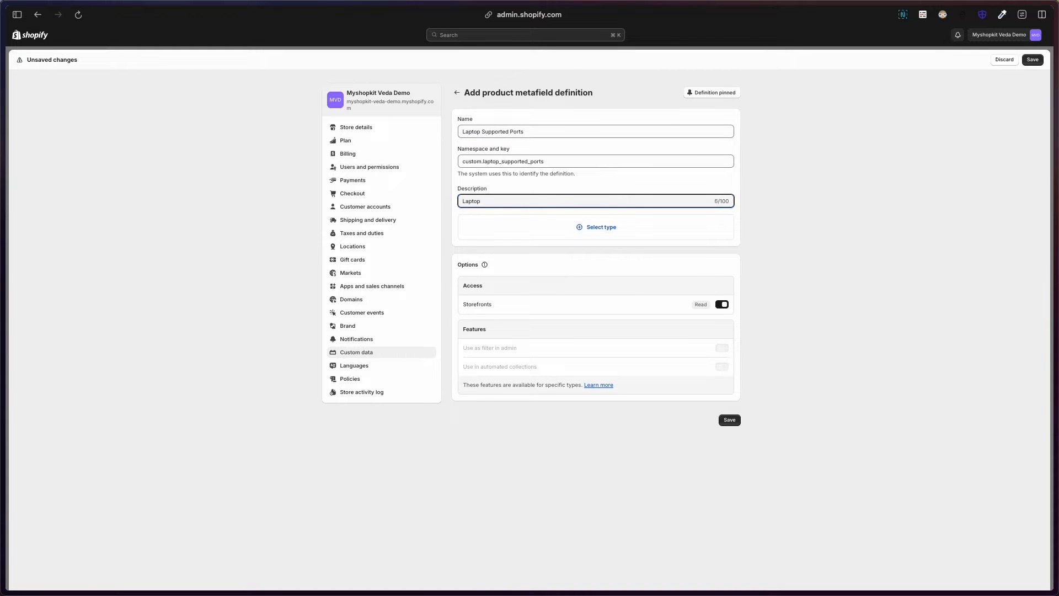
text( Supported Ports)
Step: Set the Laptop Supported Ports definition's type to Multi-line text and save it
key(Return)
click(596, 269)
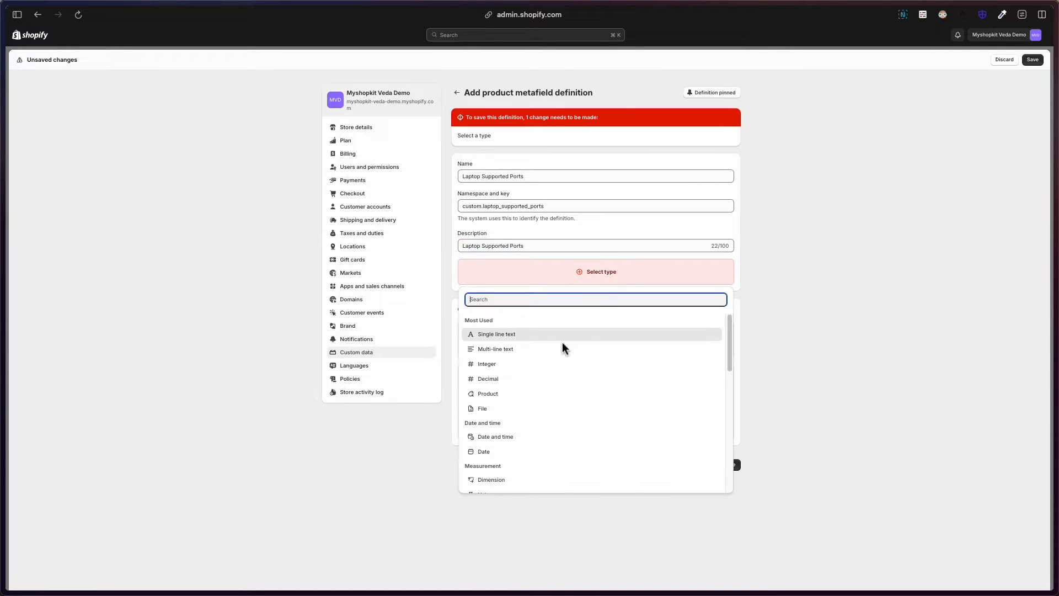
click(563, 348)
click(1033, 61)
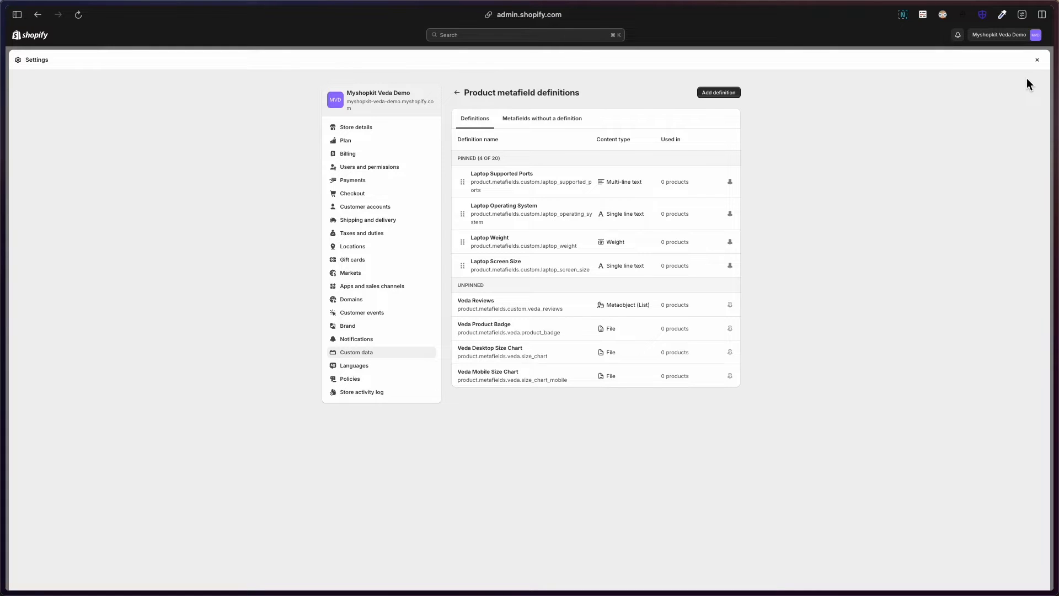
Step: Return to A Gaming Laptop and set its metafields Laptop Supported Ports to "HDMI, Display Port, Vga" and Laptop Operating System to "WIndow"
click(1038, 60)
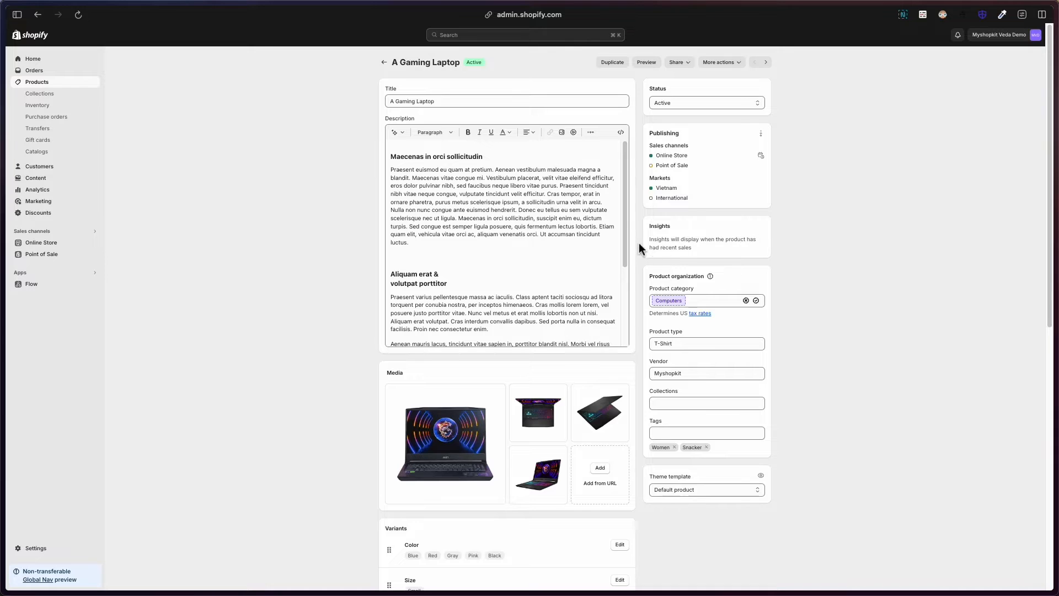
scroll(640, 247, down, 7)
scroll(640, 247, down, 2)
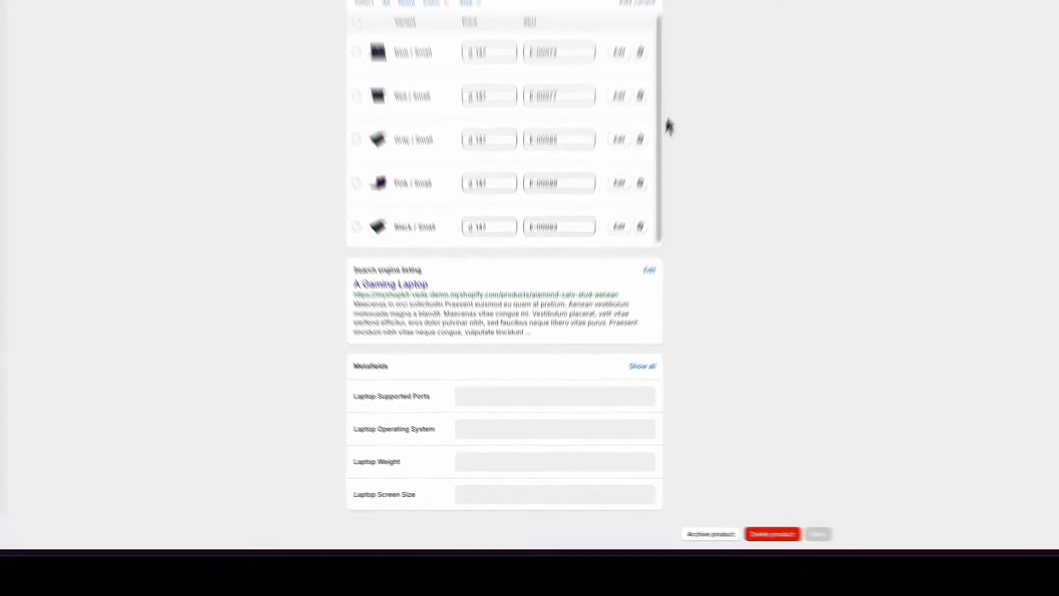
click(488, 368)
text(HDMI, Display Port, Vga)
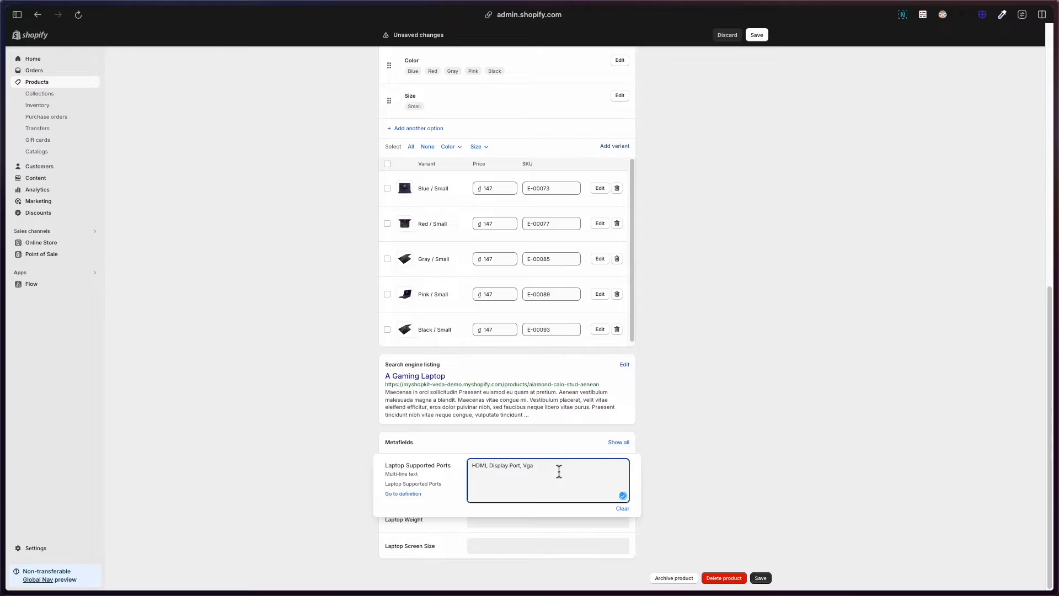
click(525, 491)
text(WIndow)
click(628, 474)
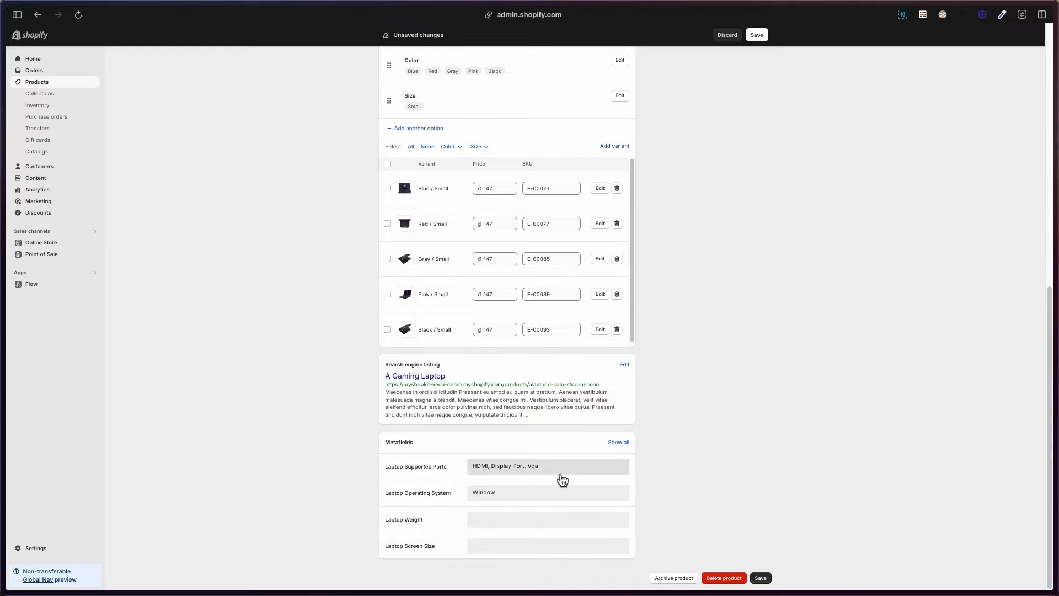
Step: Set the product's Laptop Weight metafield to 3 kg
click(532, 519)
text(3)
click(607, 519)
click(609, 507)
click(643, 530)
Step: Set the product's Laptop Screen Size metafield to 1920x1080 and save the product
click(560, 546)
text(1920x1080)
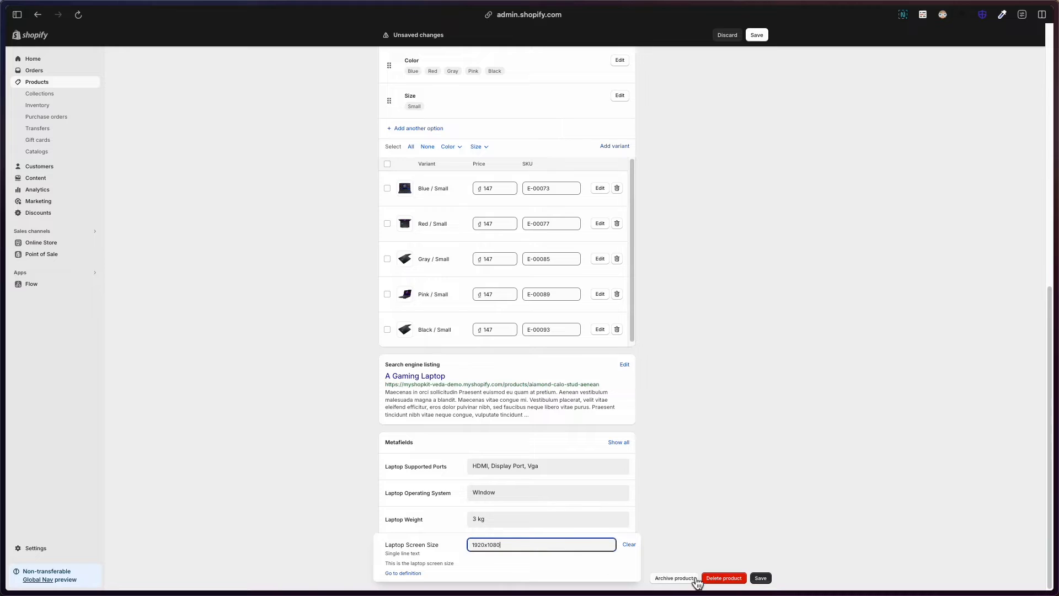
click(760, 580)
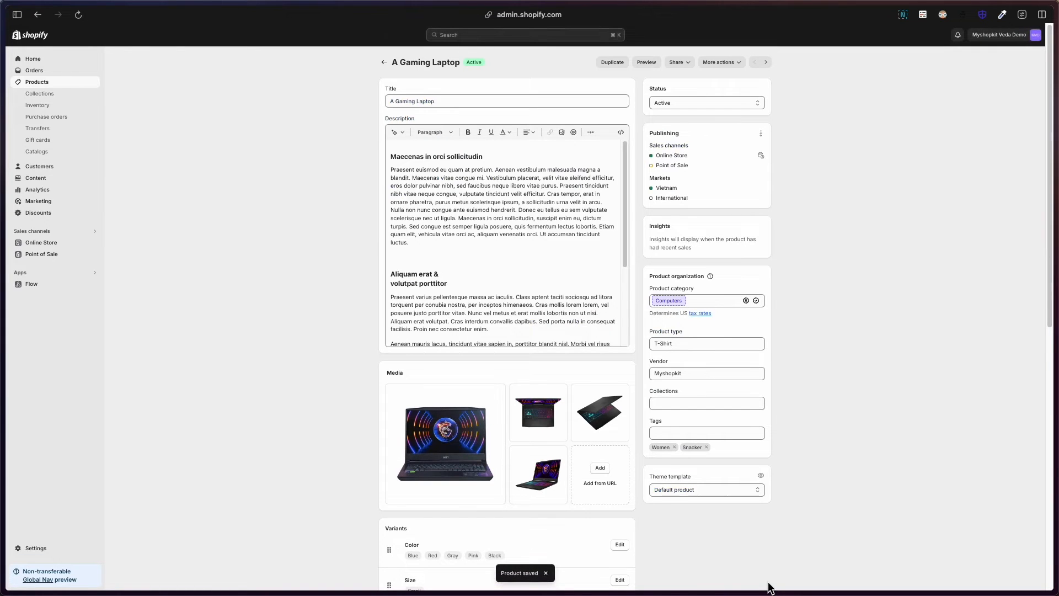
Step: Open the Dawn theme's Default product template for customization and preview it with A Gaming Laptop
click(31, 245)
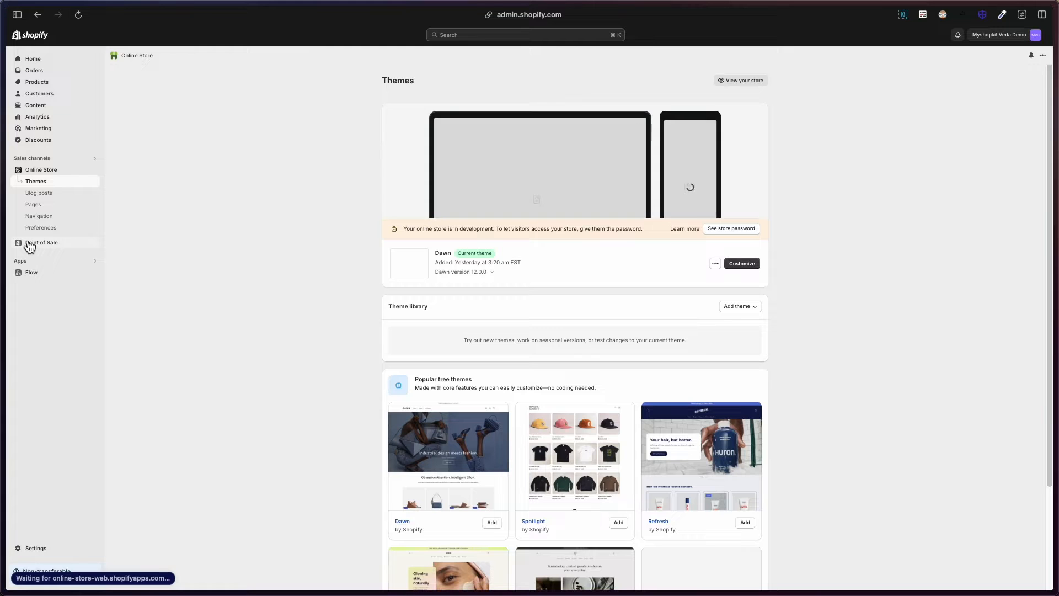
click(757, 269)
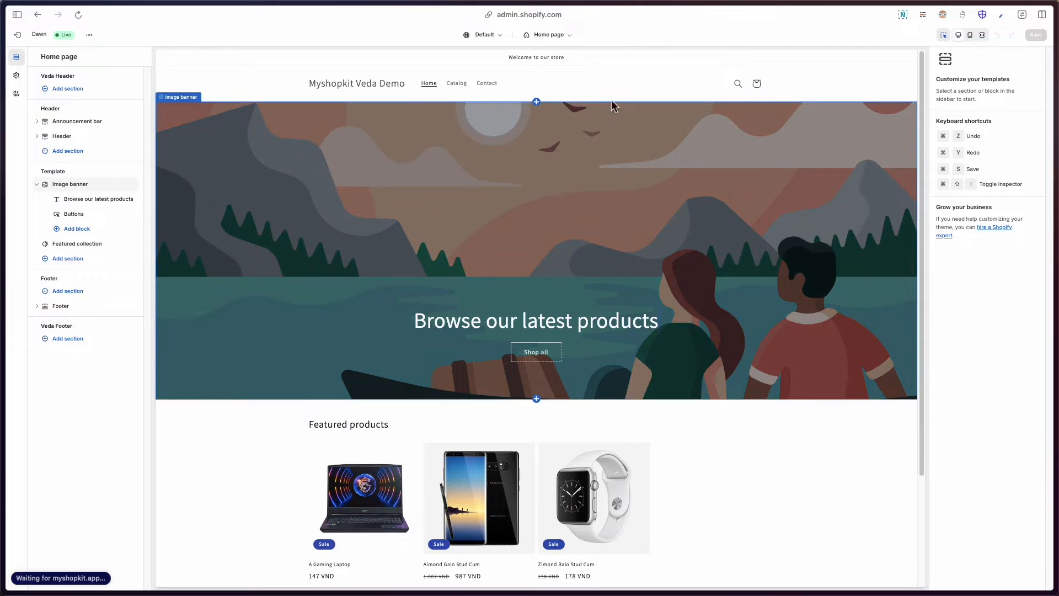
click(564, 38)
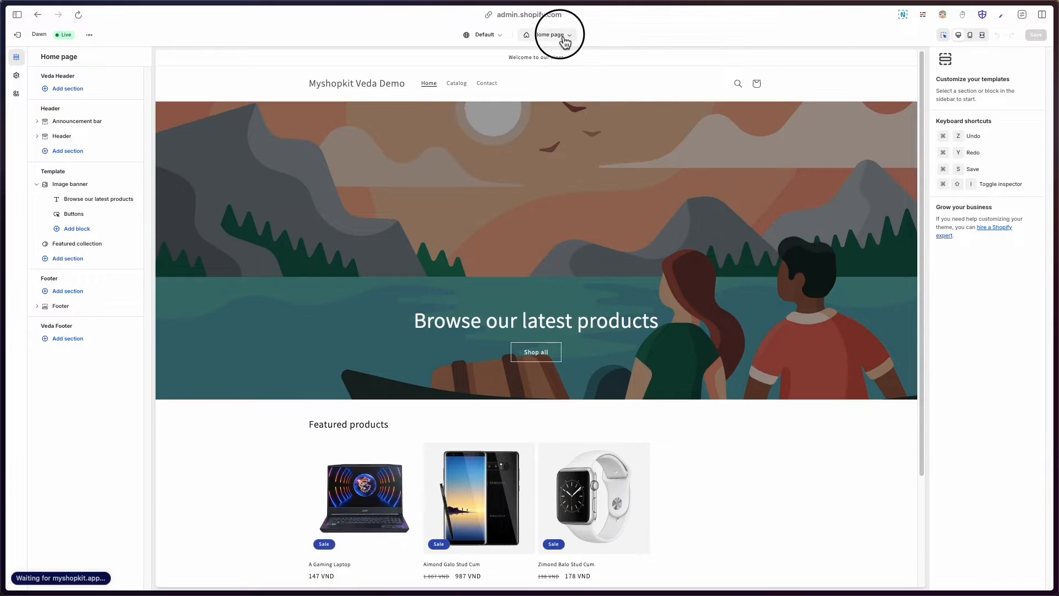
click(536, 102)
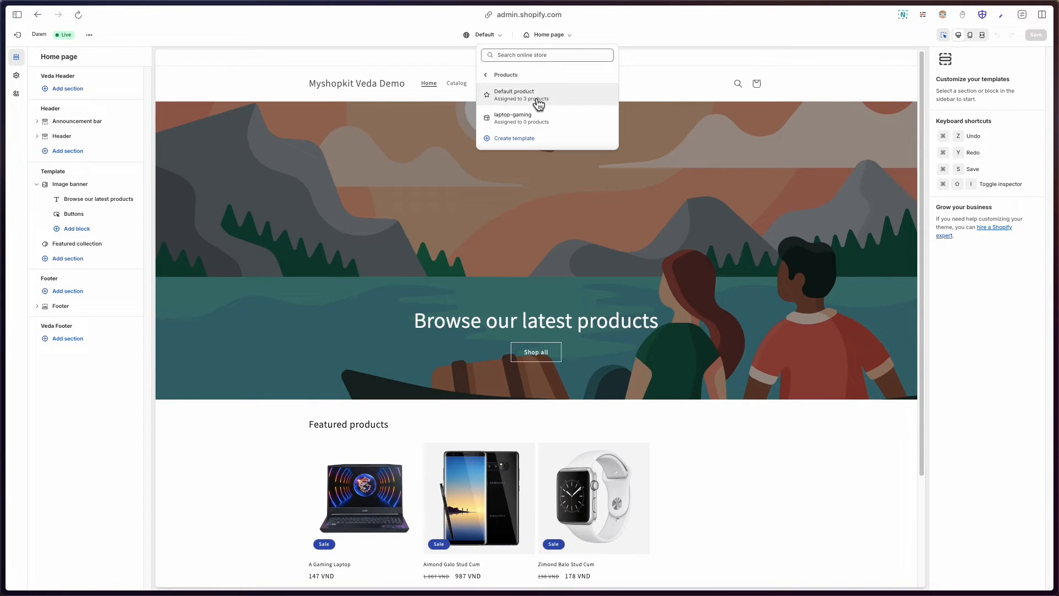
click(538, 104)
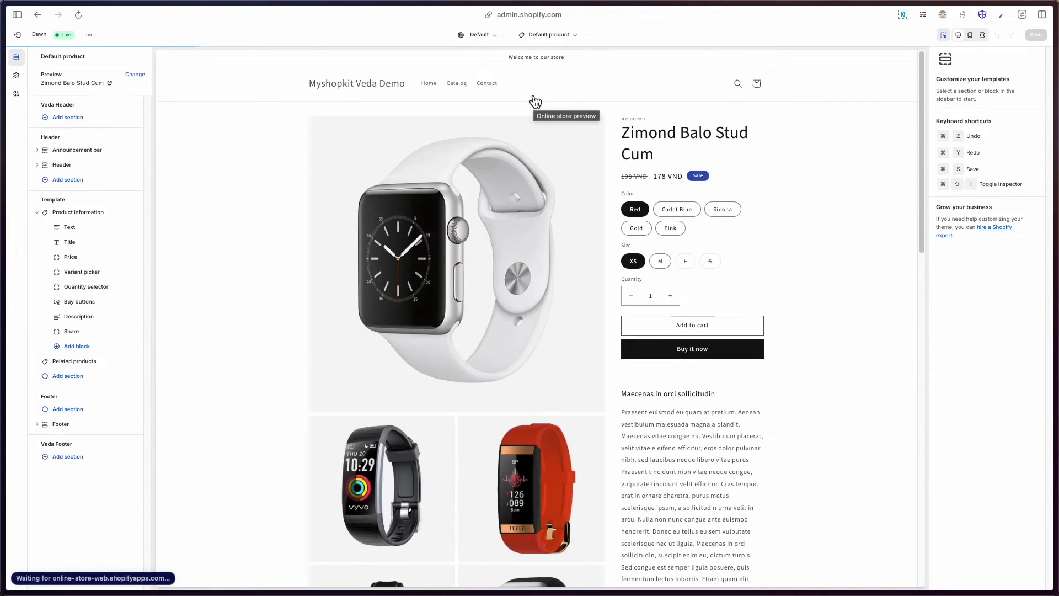
click(136, 74)
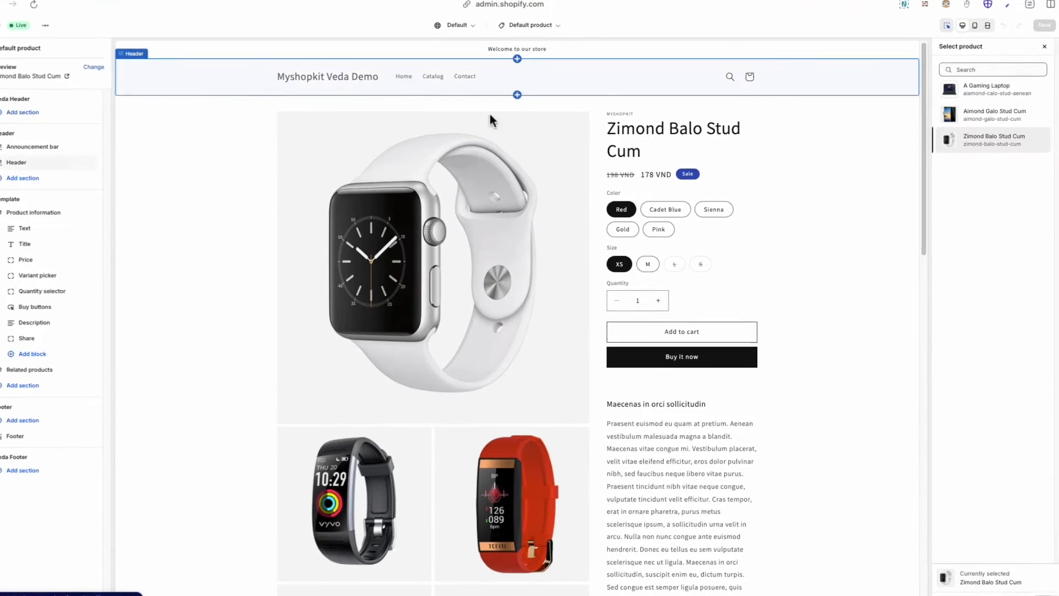
click(952, 143)
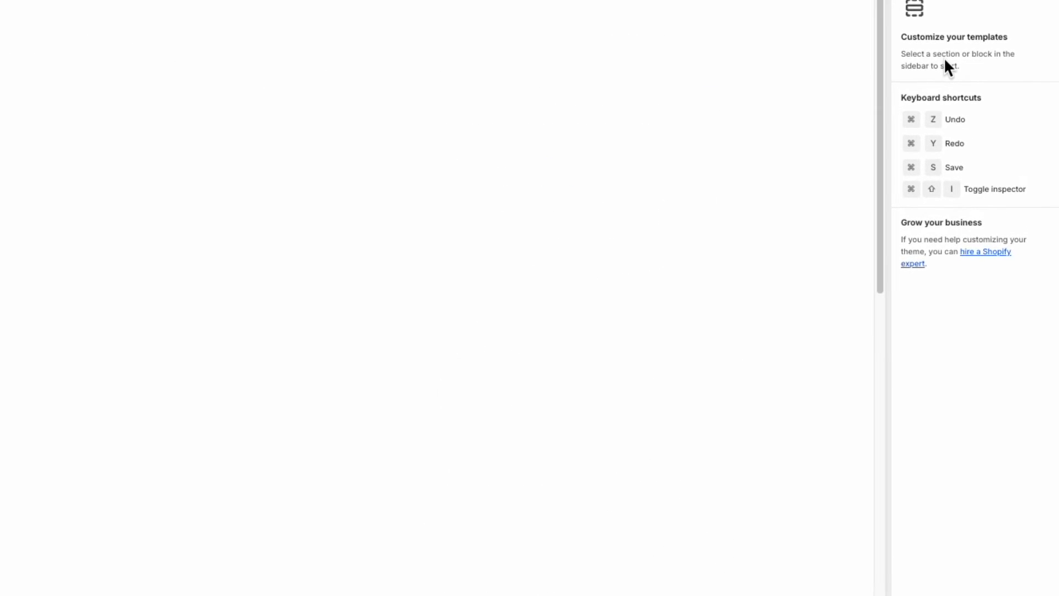
Step: Insert a Text block between the variant picker and the quantity selector and connect it to the Laptop Screen Size metafield
click(609, 298)
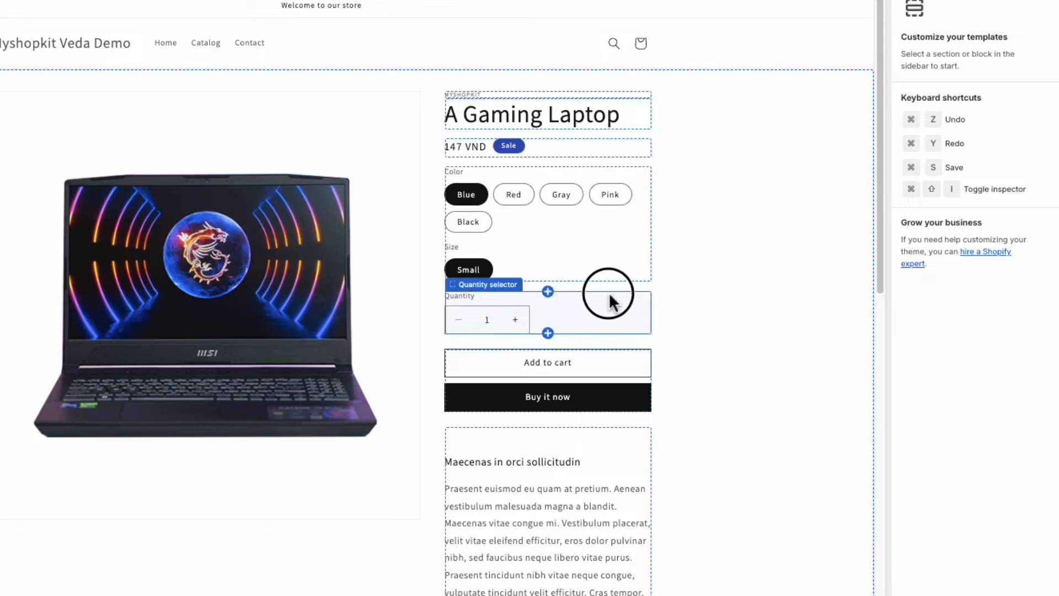
mouse_move(551, 207)
click(556, 213)
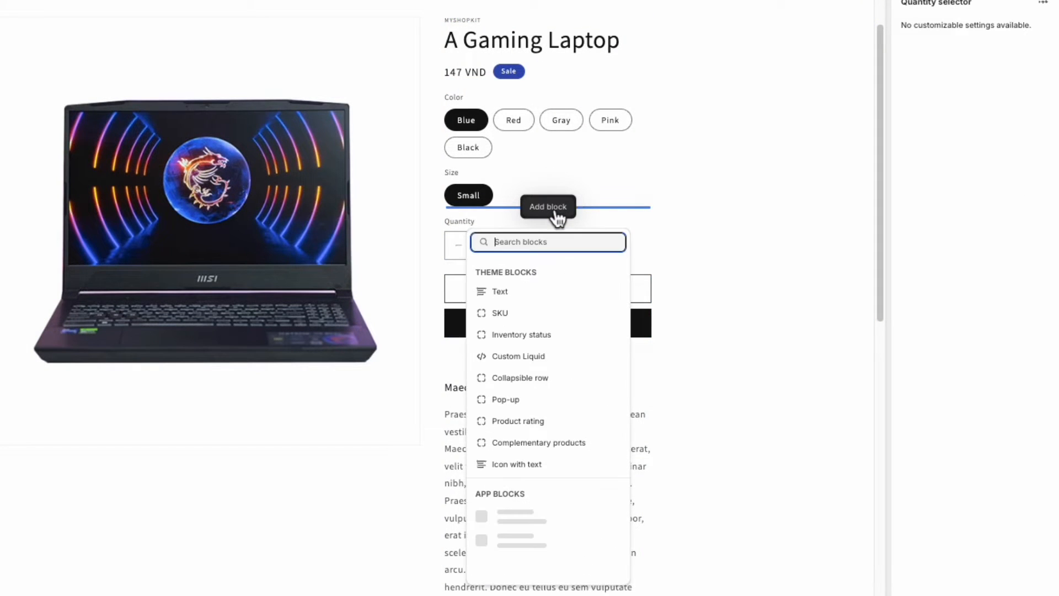
click(533, 291)
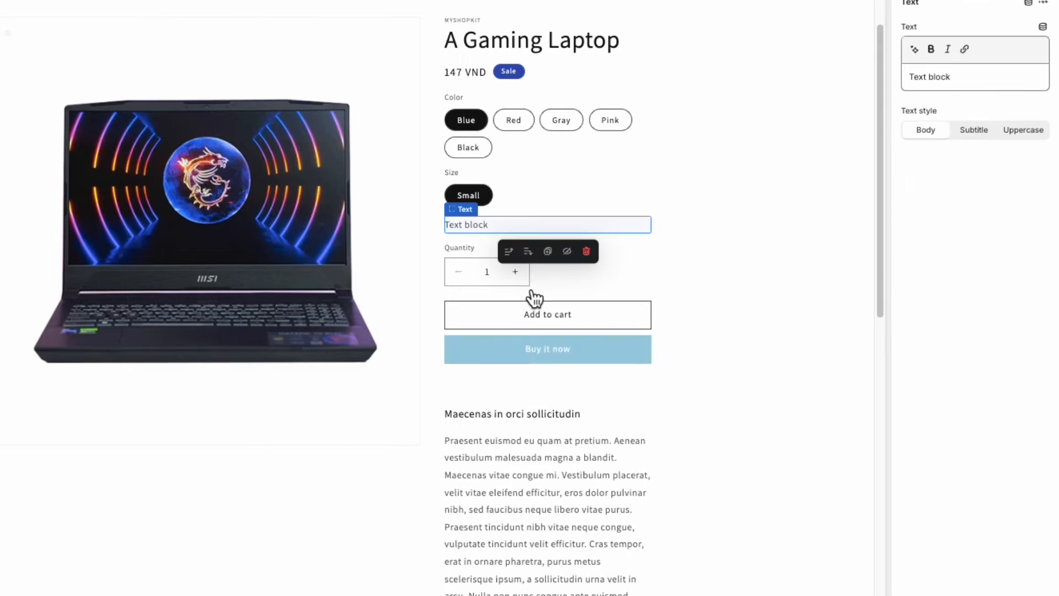
click(1043, 26)
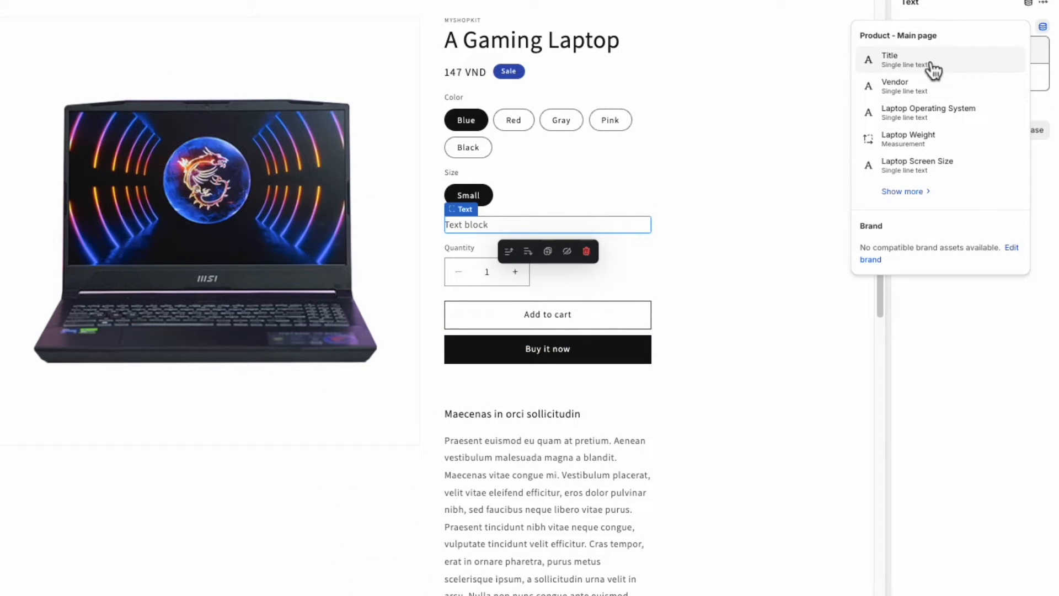
click(916, 166)
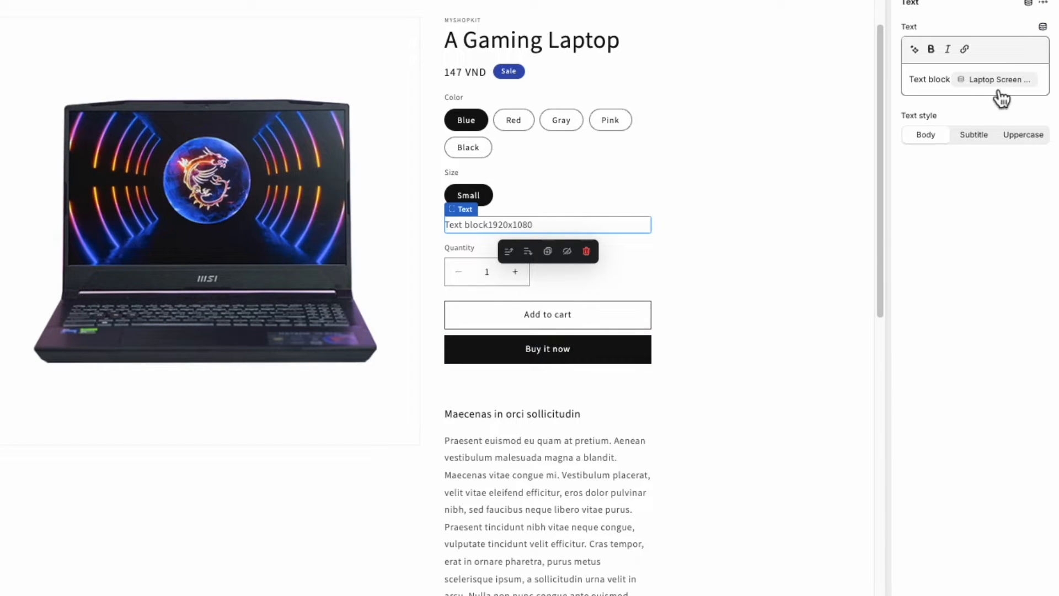
Step: Delete the placeholder words "Text block" from the new block, keeping only the Laptop Screen Size source
click(950, 80)
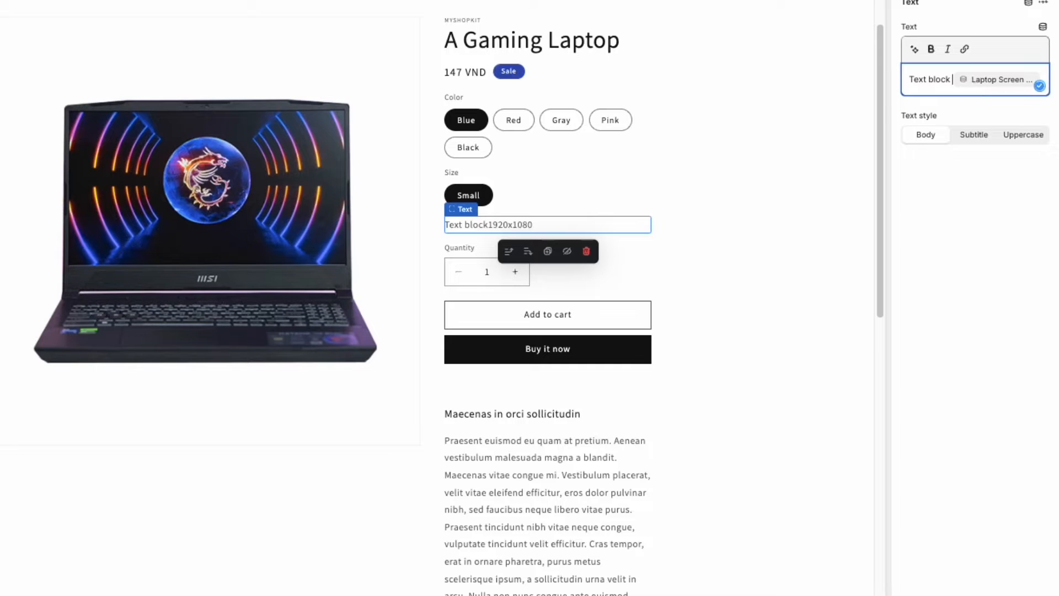
key(BackSpace)
key(BackSpace)
key(BackSpace)
key(BackSpace)
key(BackSpace)
key(BackSpace)
key(BackSpace)
key(BackSpace)
key(BackSpace)
key(BackSpace)
key(BackSpace)
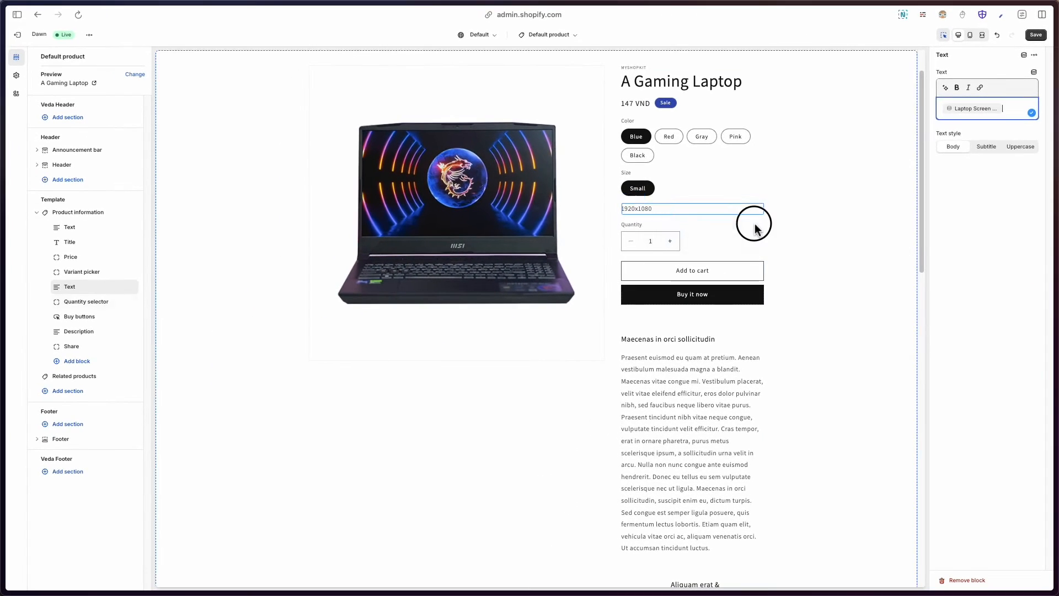
Step: Add a second Text block below the screen size and replace its placeholder text with the Laptop Weight metafield
click(755, 227)
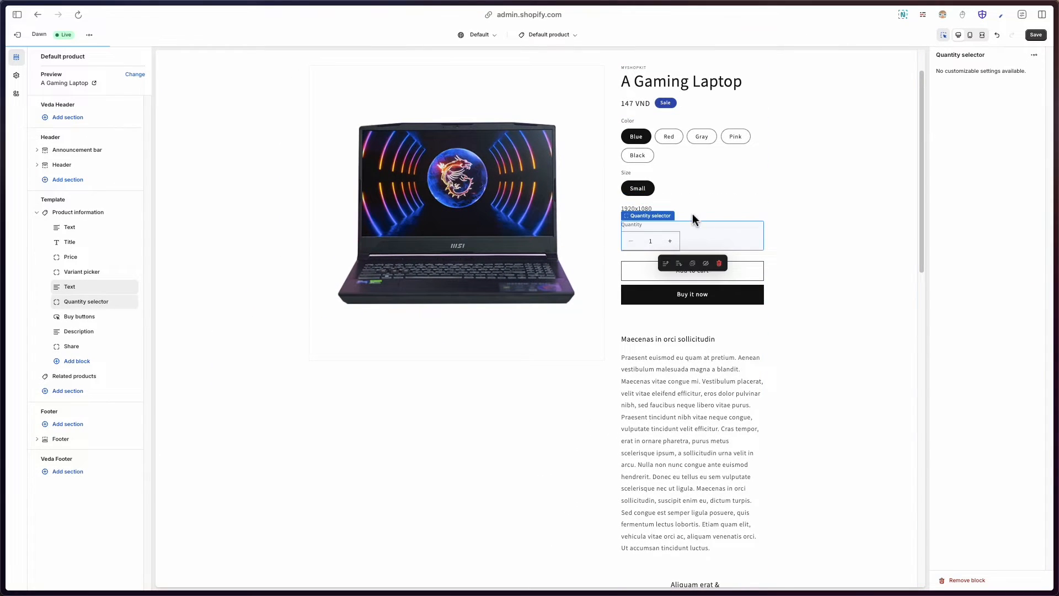
click(693, 214)
click(1003, 107)
key(BackSpace)
key(BackSpace)
key(BackSpace)
key(BackSpace)
key(BackSpace)
key(BackSpace)
key(BackSpace)
key(BackSpace)
key(BackSpace)
key(BackSpace)
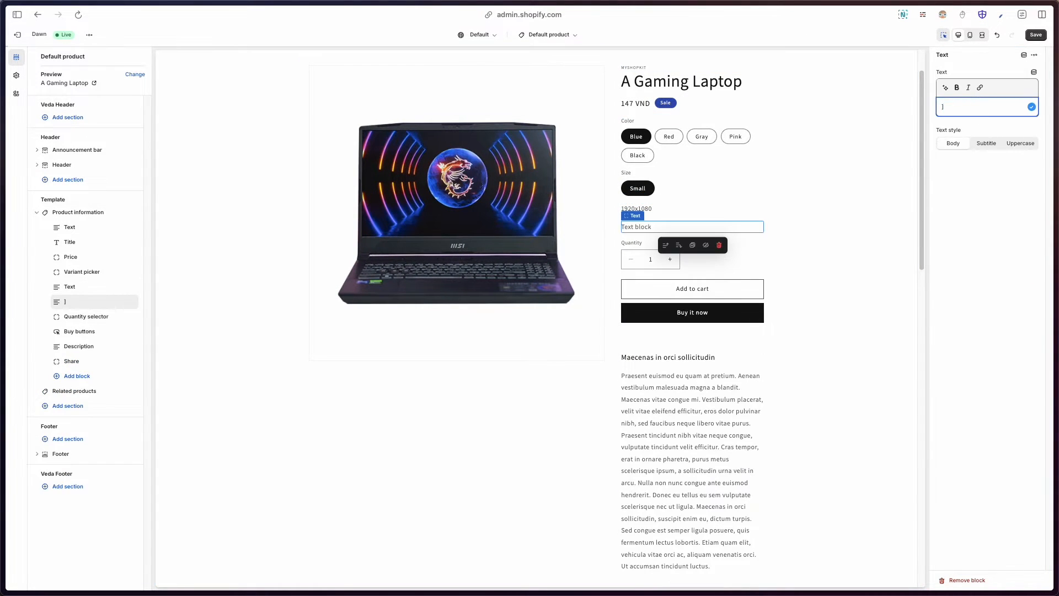
click(1034, 72)
click(975, 152)
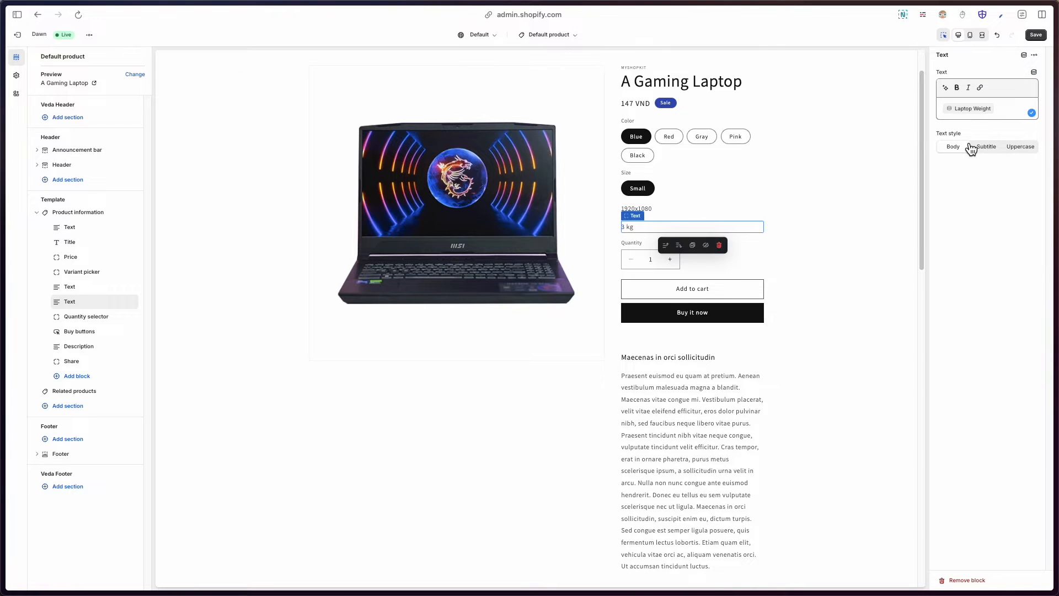
Step: Add a third Text block below the weight, replace its placeholder with the Laptop Operating System metafield, and save the template
click(706, 236)
click(693, 232)
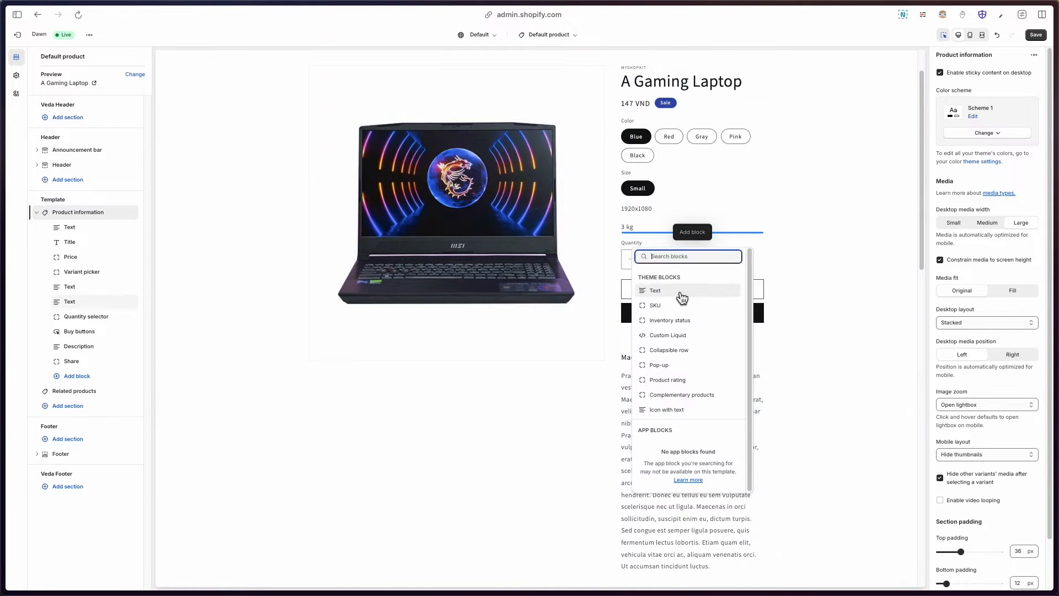
click(685, 290)
click(991, 107)
key(super+a)
key(BackSpace)
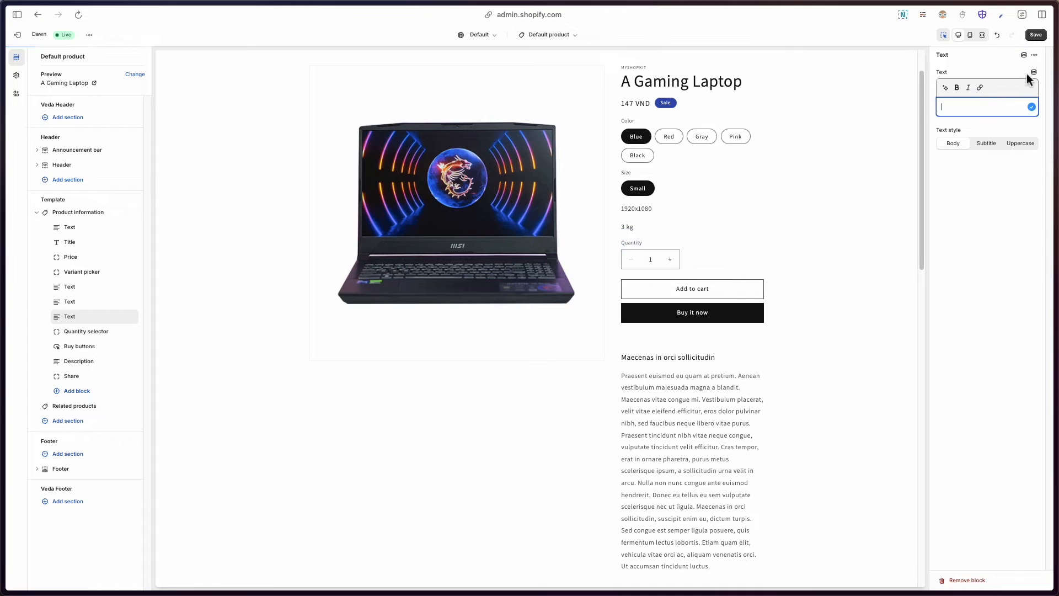
click(1034, 73)
click(956, 139)
click(1027, 57)
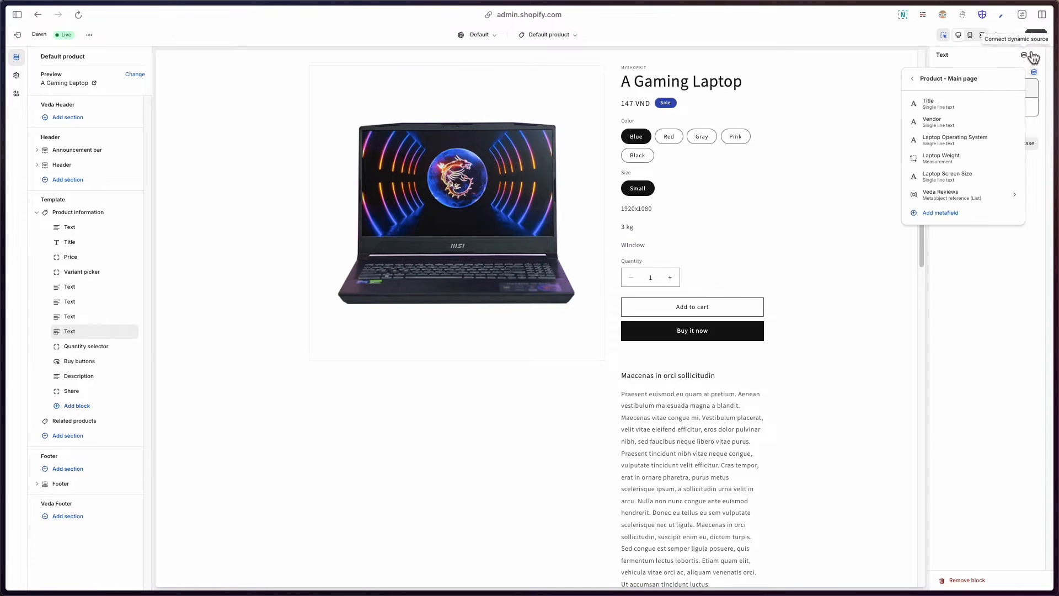
click(1041, 34)
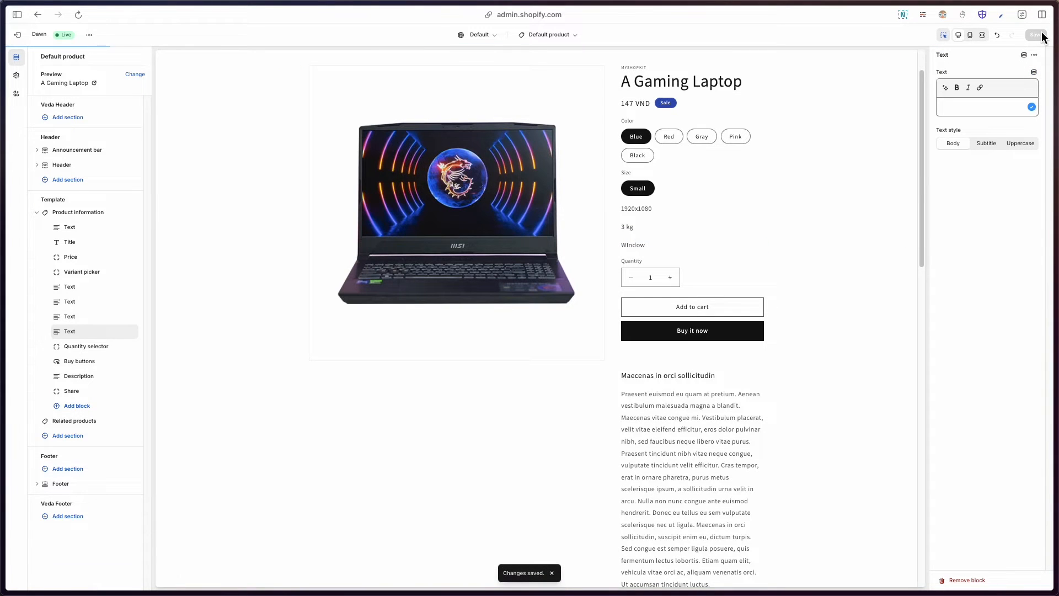
Step: View A Gaming Laptop in the storefront to check the specification lines under the size option, then exit the theme editor
click(97, 39)
click(83, 86)
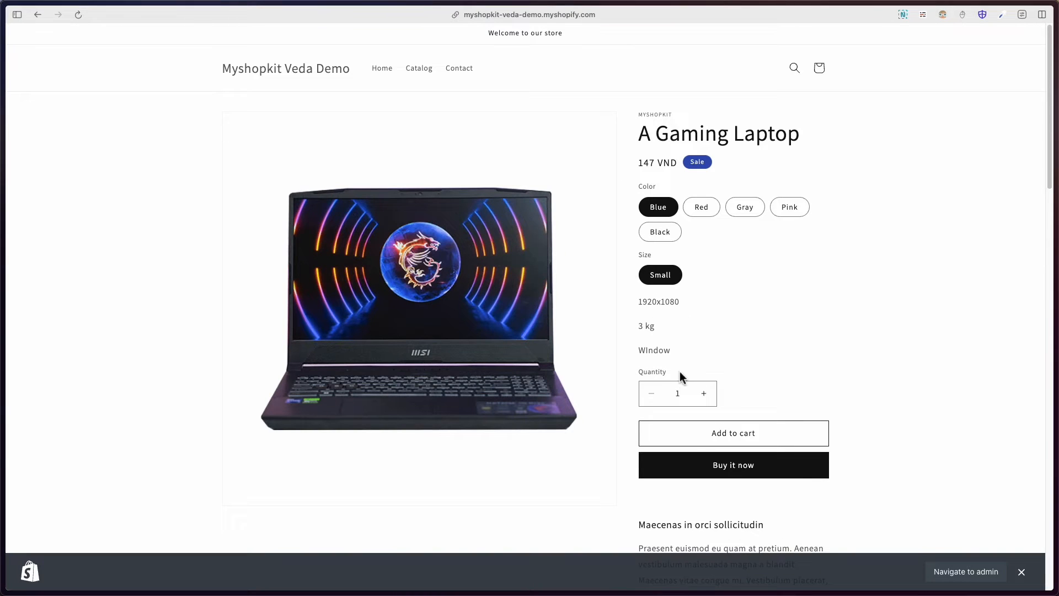
drag(674, 353, 641, 301)
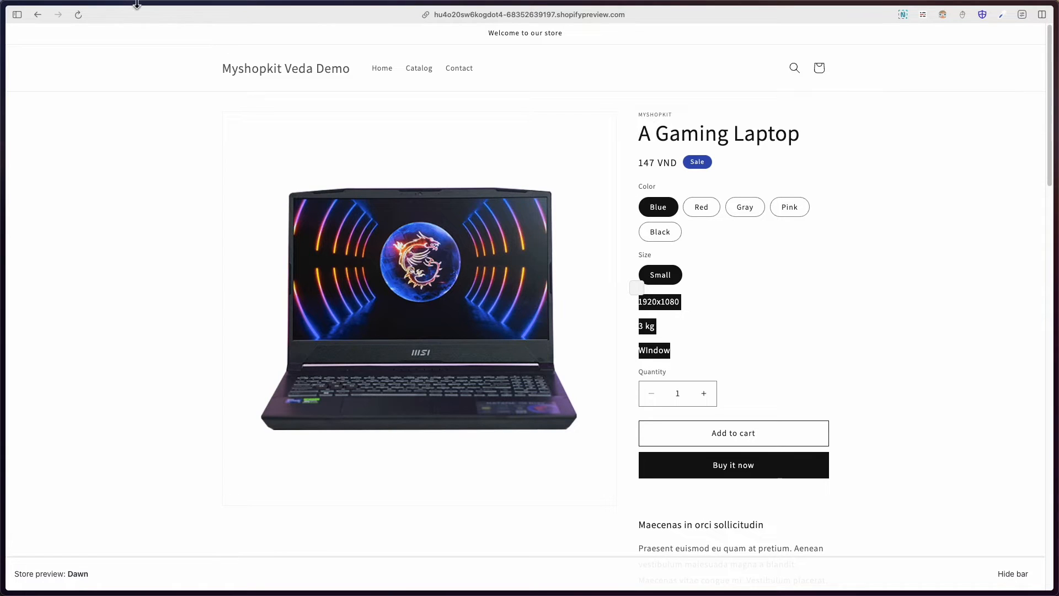
click(17, 15)
click(49, 81)
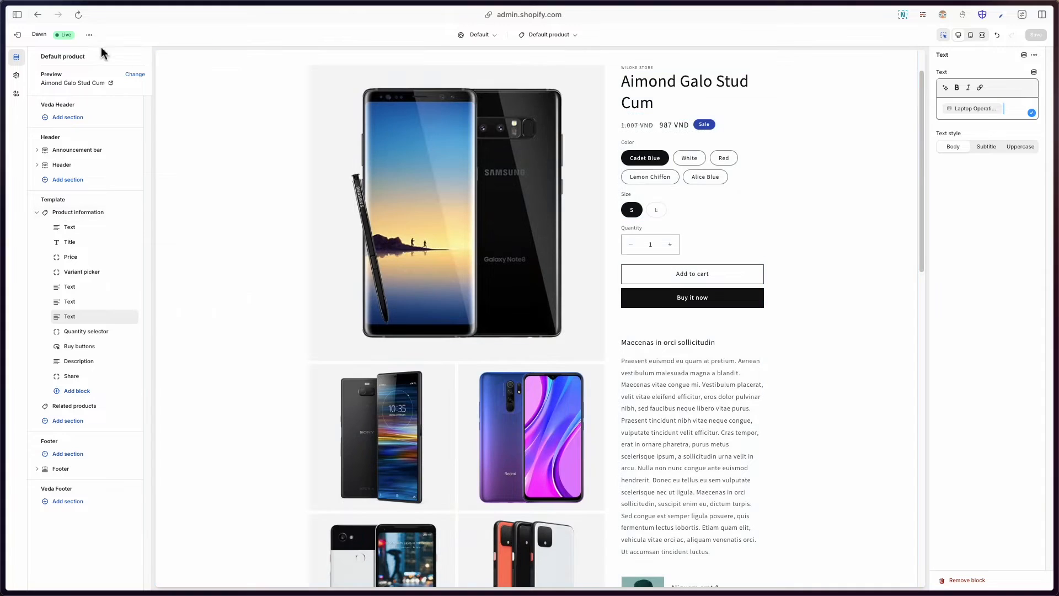
click(16, 36)
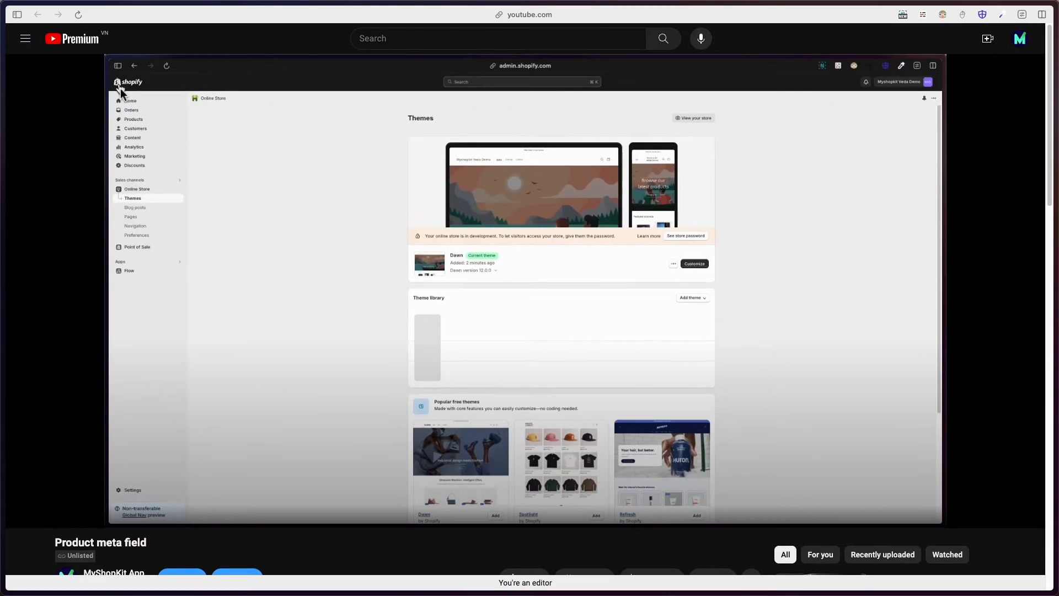
Step: Copy the Veda app link from the Product meta field video's description on YouTube and open it in a new tab
scroll(120, 88, down, 2)
right_click(353, 541)
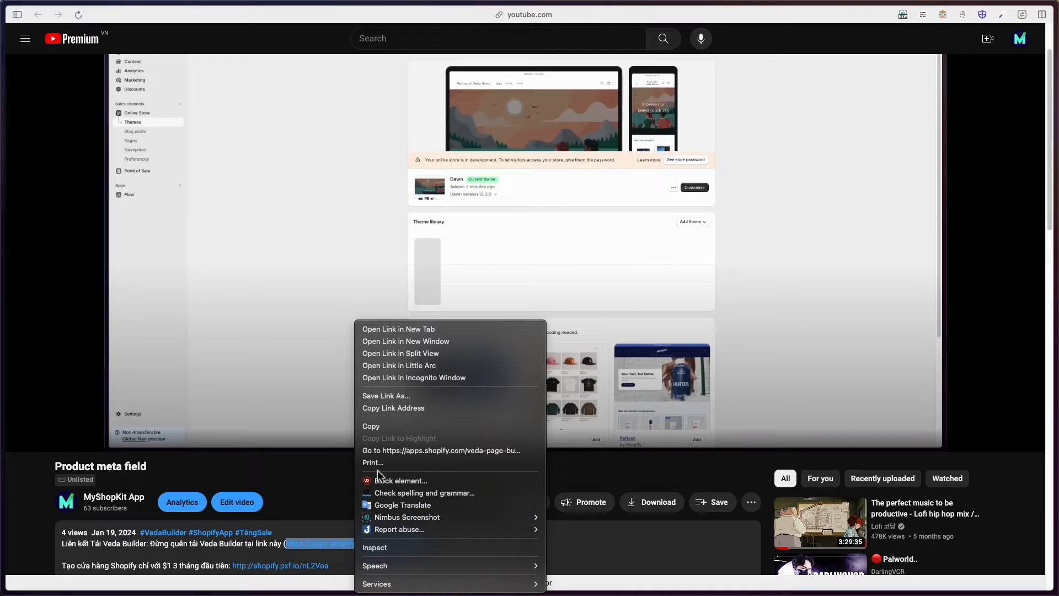
click(386, 408)
scroll(385, 416, up, 2)
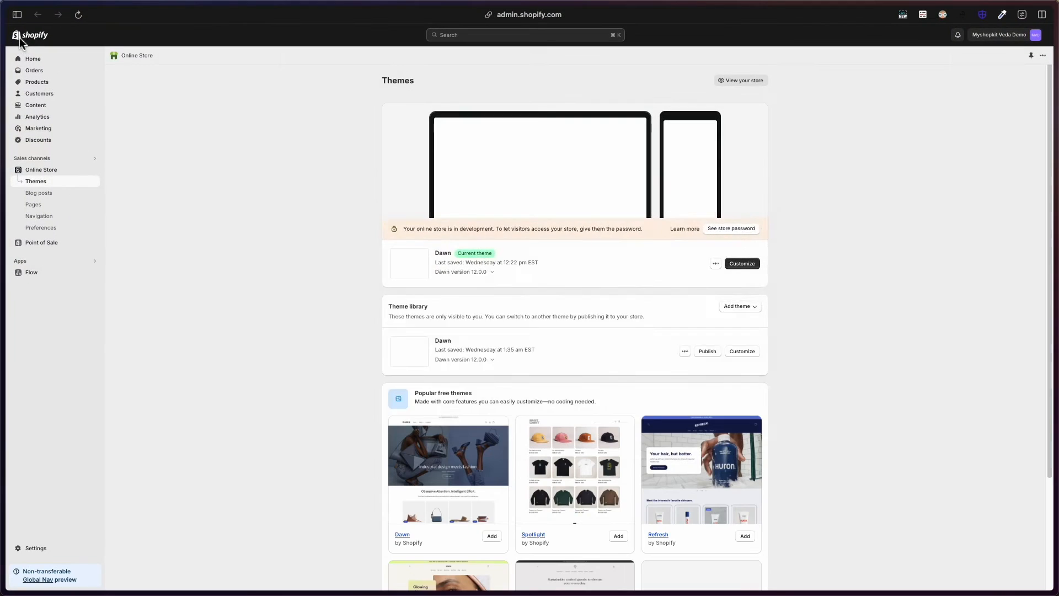
key(super+t)
key(super+v)
key(Return)
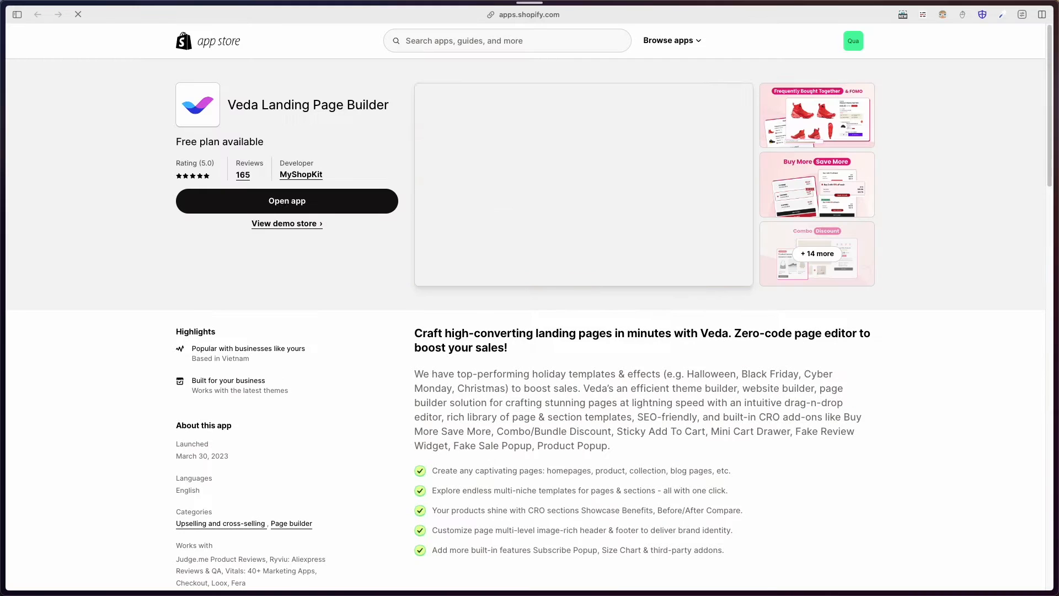
Step: Return to the Shopify admin and launch the installed Veda Landing Page Builder app
click(17, 14)
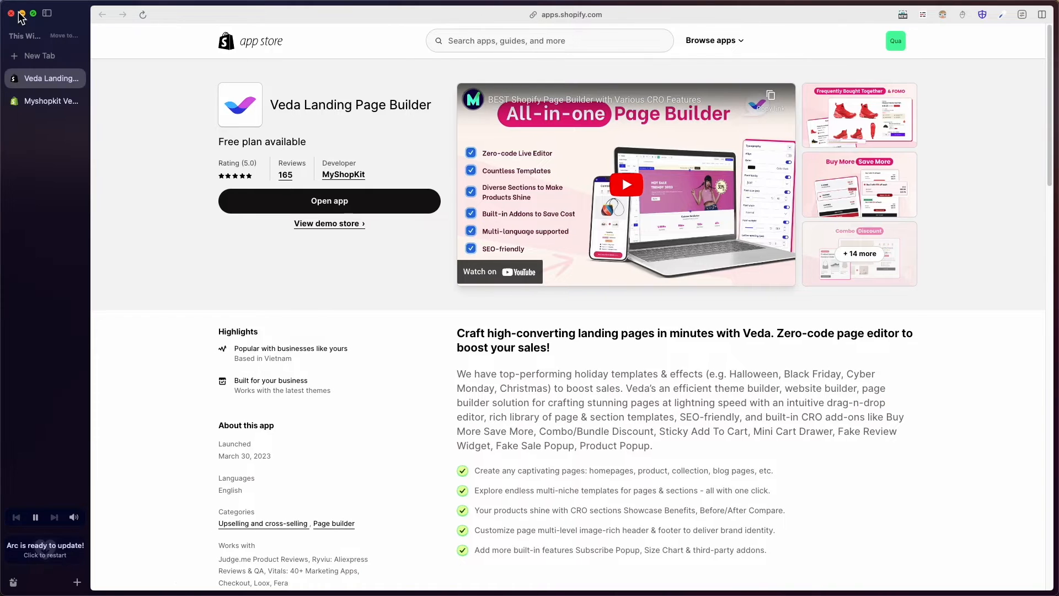
click(34, 102)
click(47, 13)
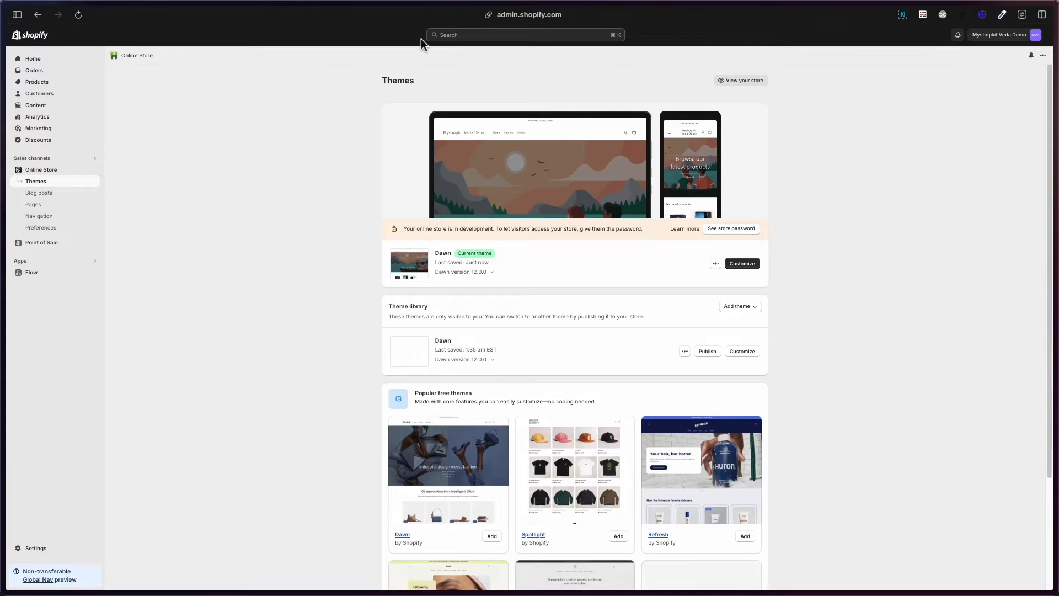
click(485, 37)
click(404, 50)
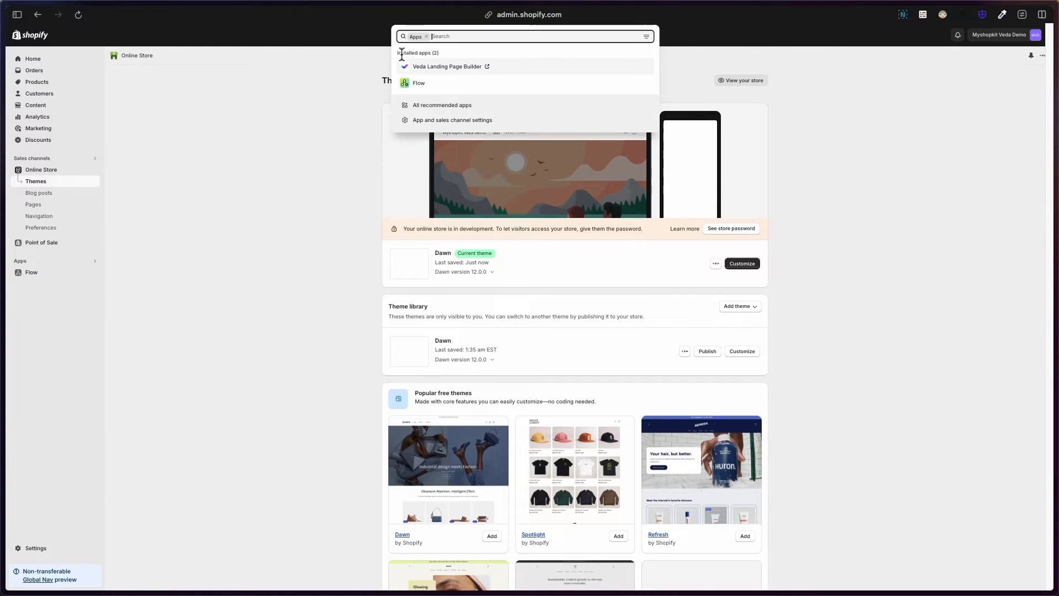
click(439, 67)
Step: Open Veda's page template library and browse the Product page templates
click(87, 69)
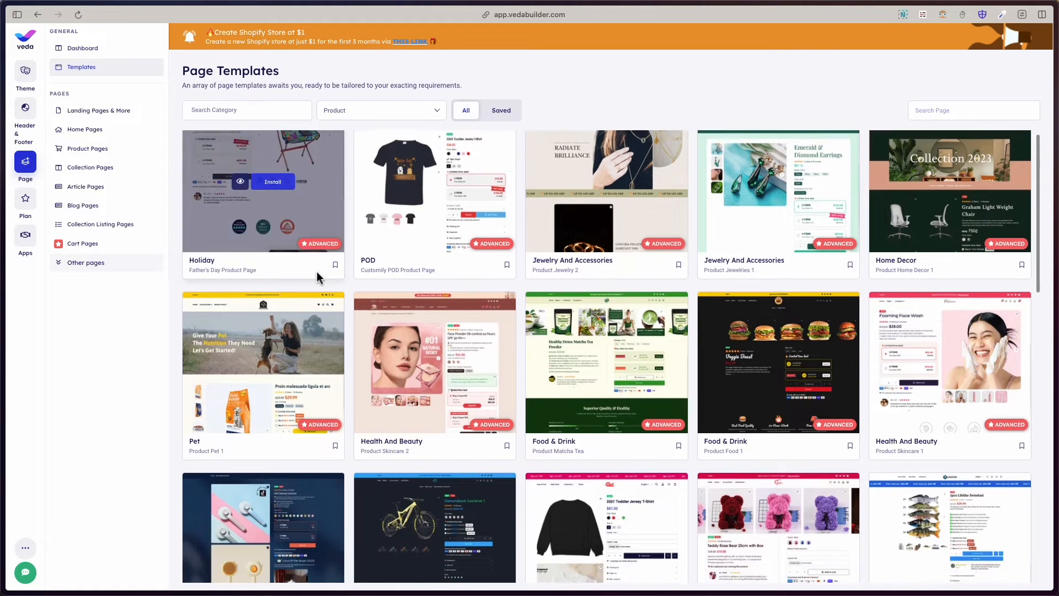
scroll(325, 274, down, 10)
scroll(326, 273, down, 5)
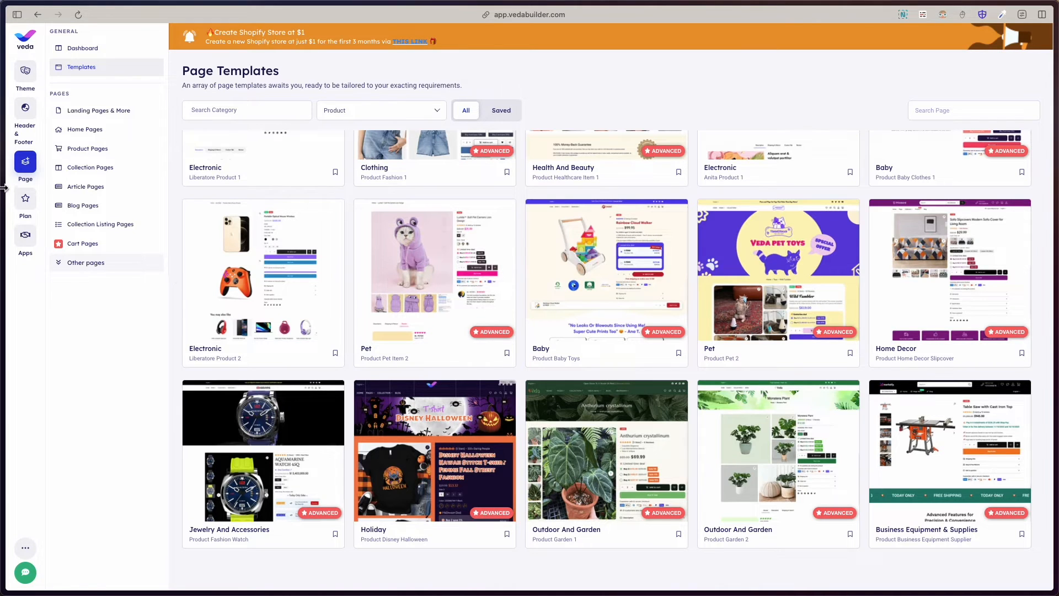
Step: Switch to the Veda Feature Highlight add-on demo store and examine how its products' specifications are displayed
mouse_move(3, 187)
click(35, 150)
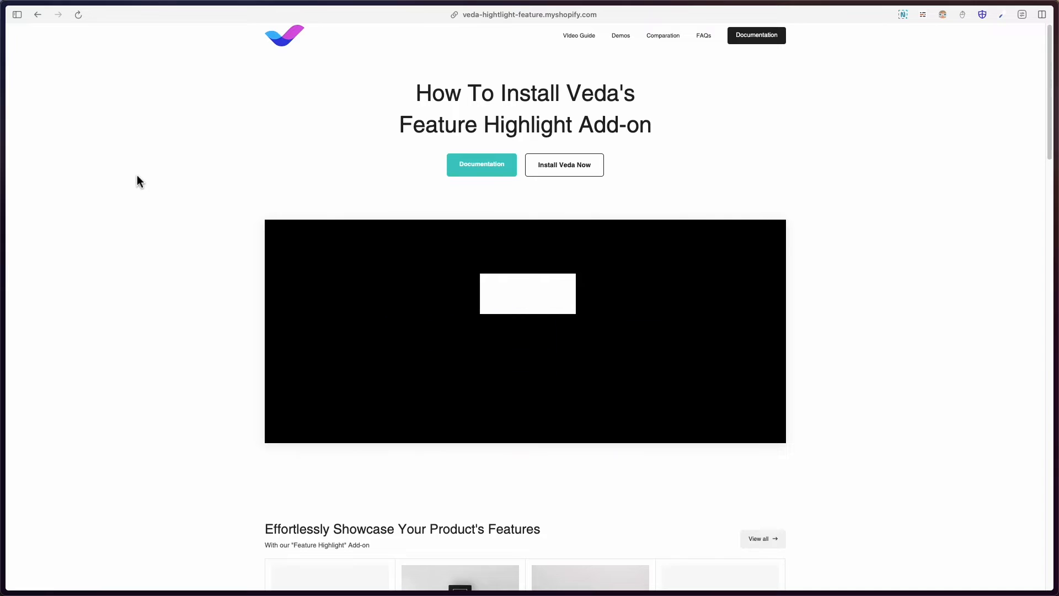
scroll(137, 174, down, 10)
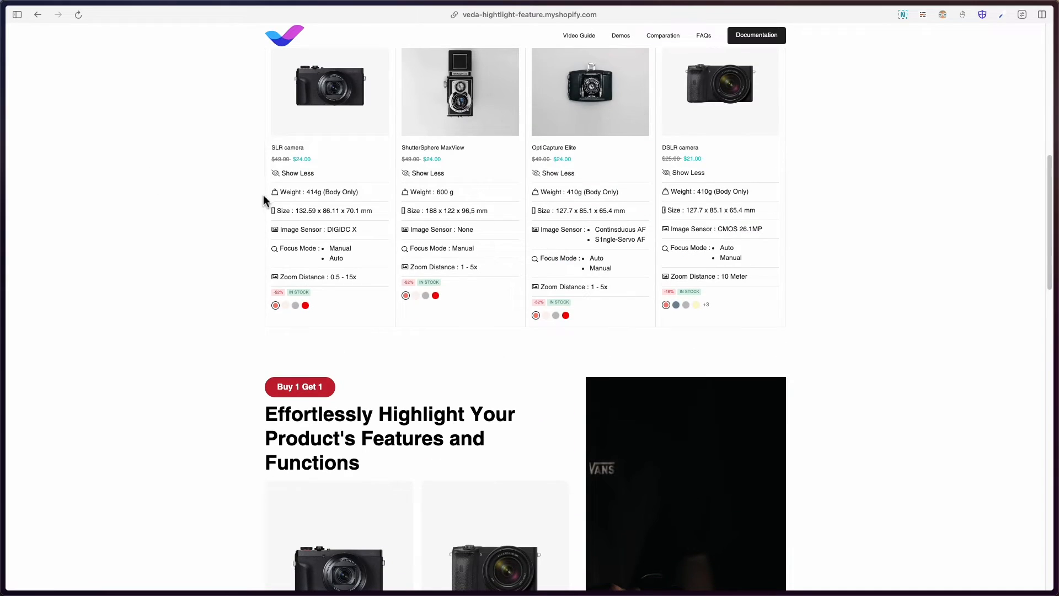
Step: Examine the demo store's Buy 1 Get 1 camera combo, before/after product comparison and FAQs sections
scroll(225, 213, down, 3)
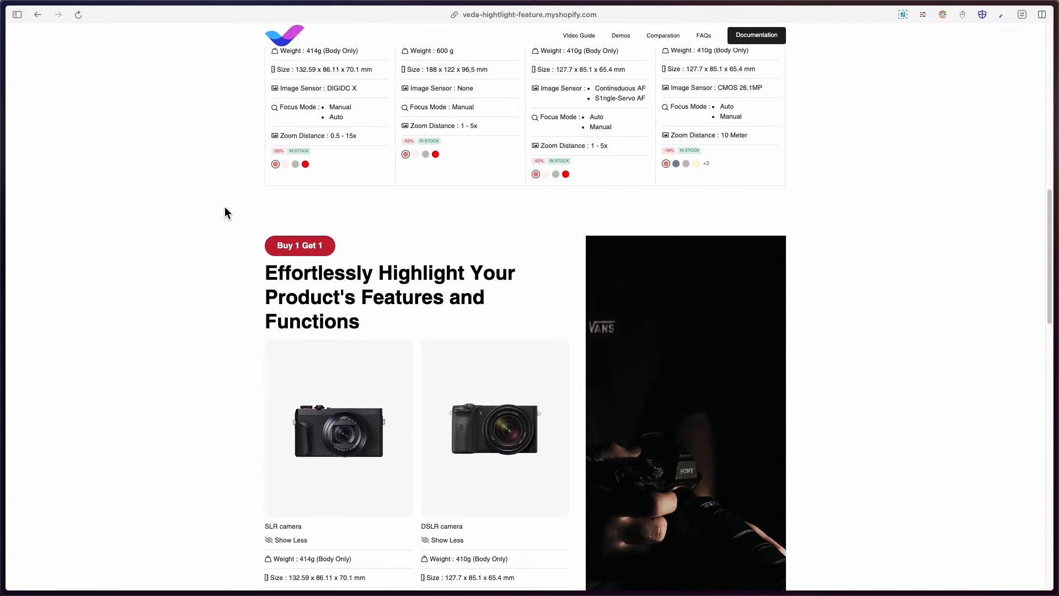
scroll(224, 213, down, 3)
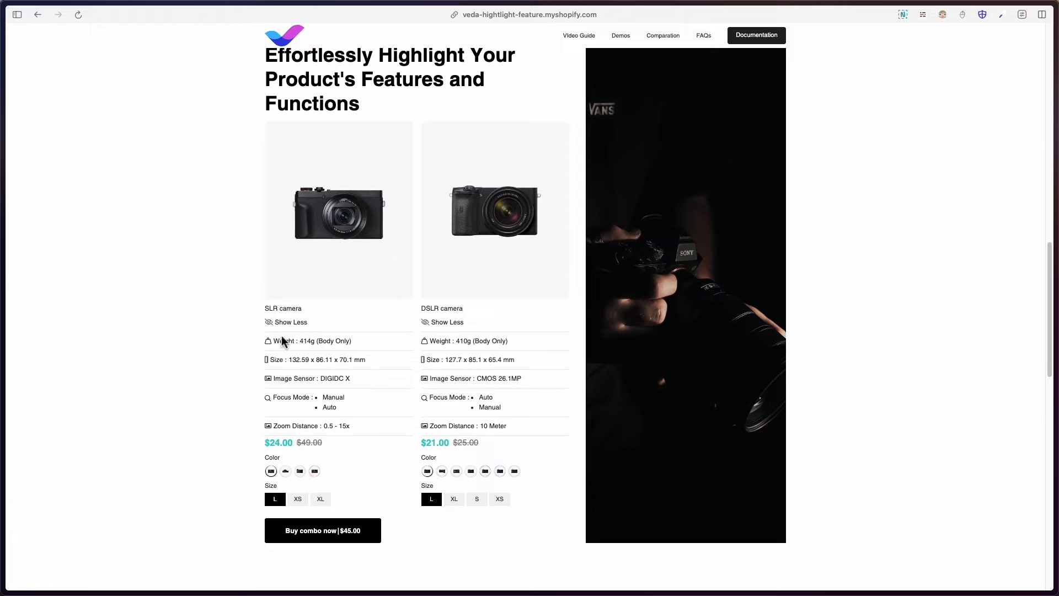
scroll(357, 330, down, 7)
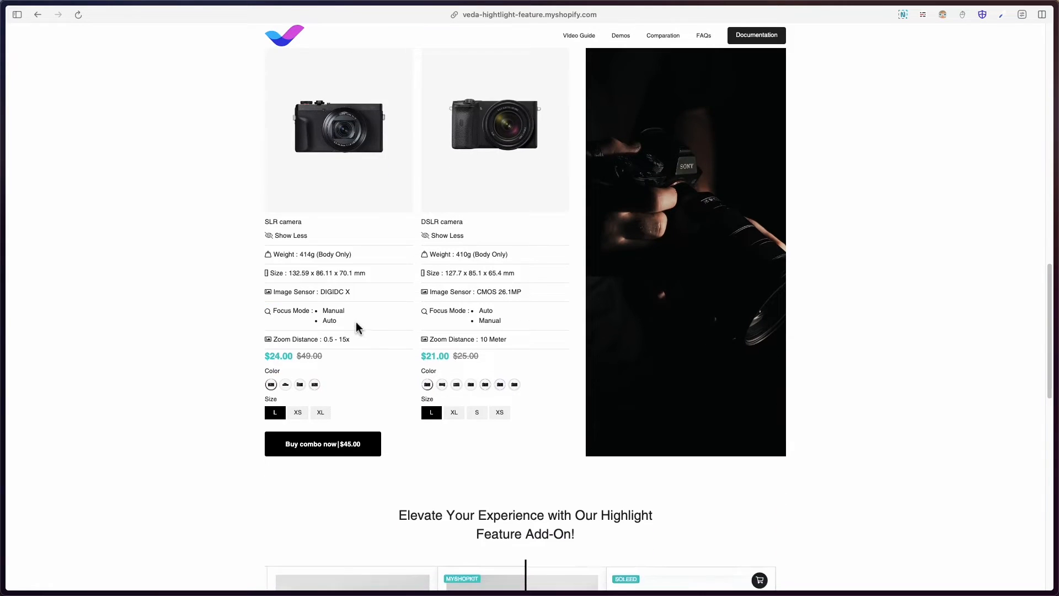
scroll(357, 327, down, 6)
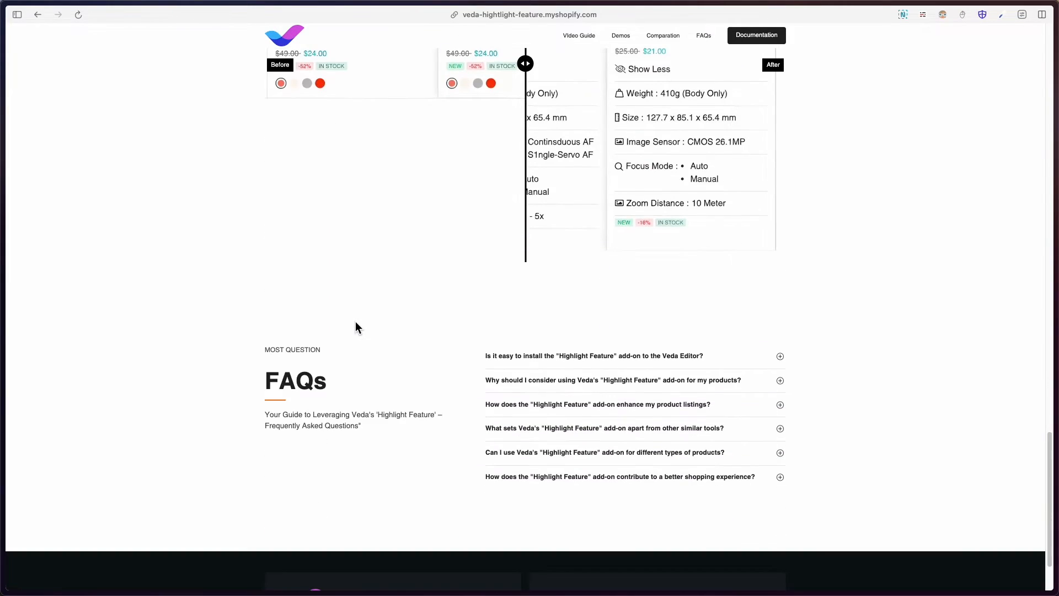
scroll(446, 188, up, 3)
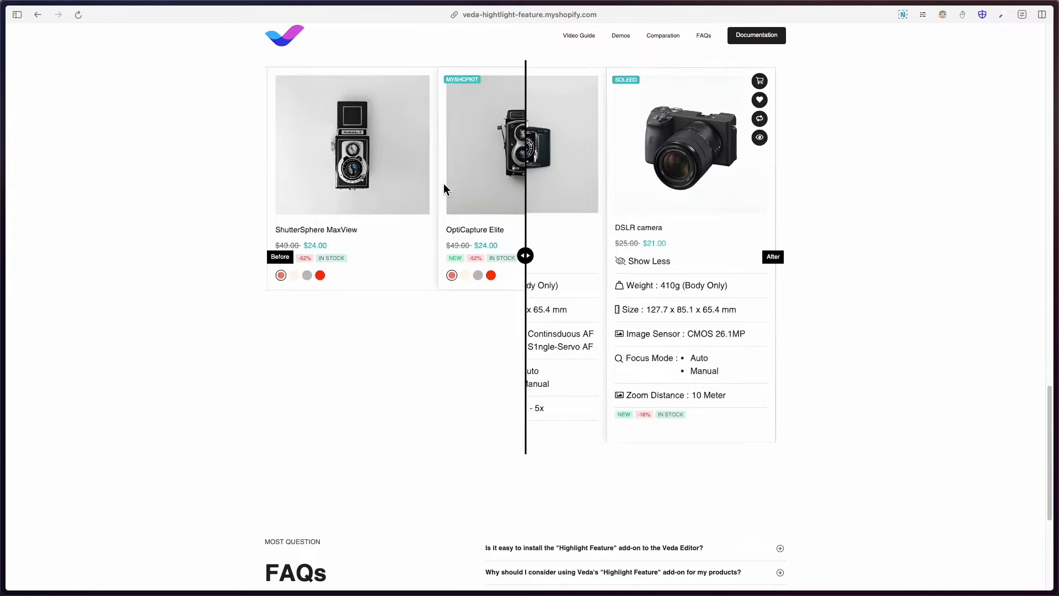
scroll(444, 187, down, 4)
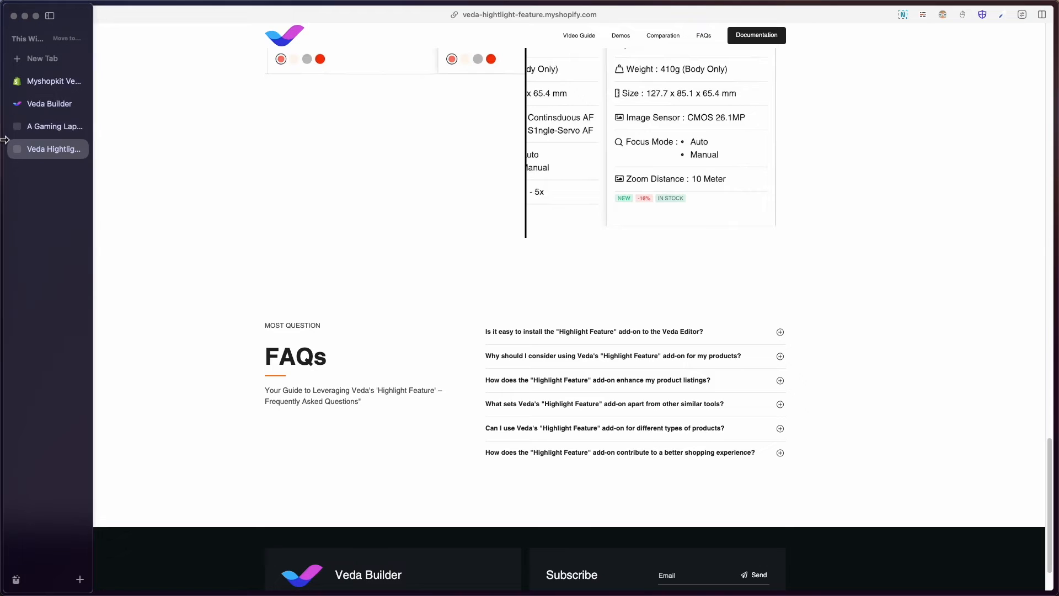
Step: Switch back to Veda Builder and start a new product page from the Father's Day Product Page template
click(39, 104)
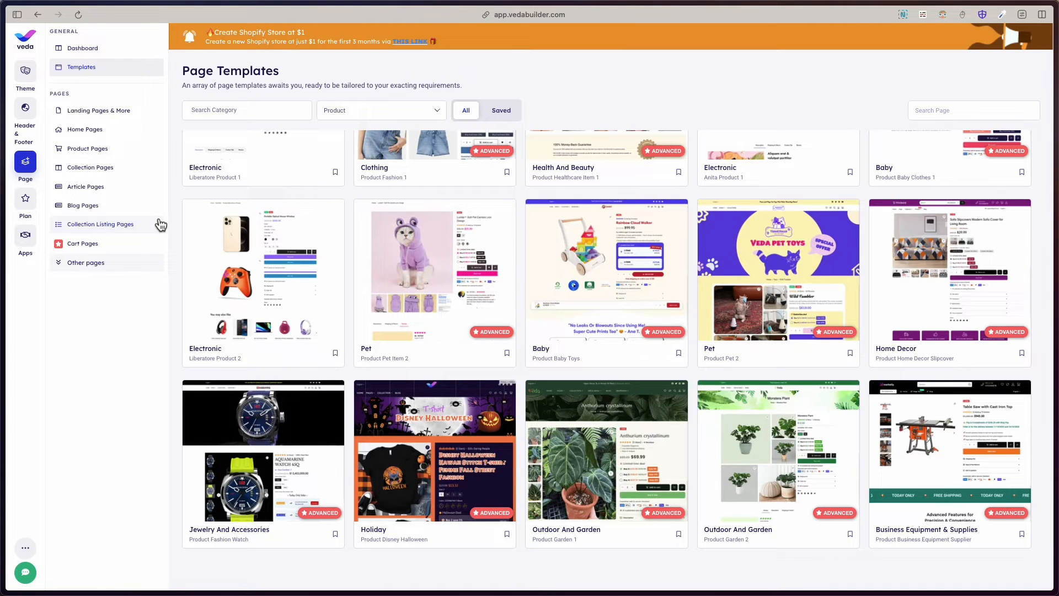
click(107, 156)
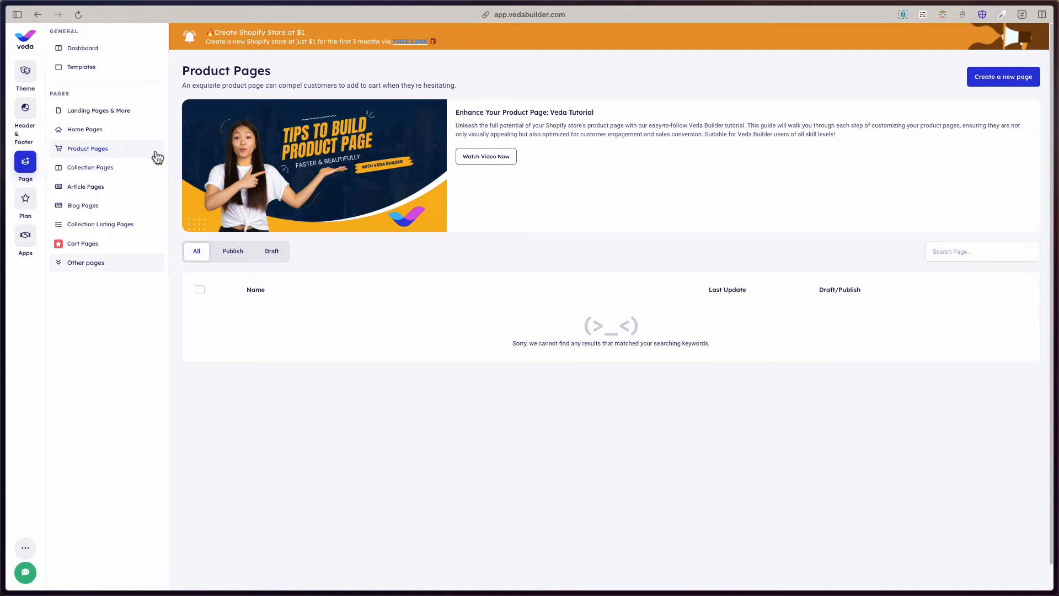
click(1033, 82)
mouse_move(503, 181)
click(520, 169)
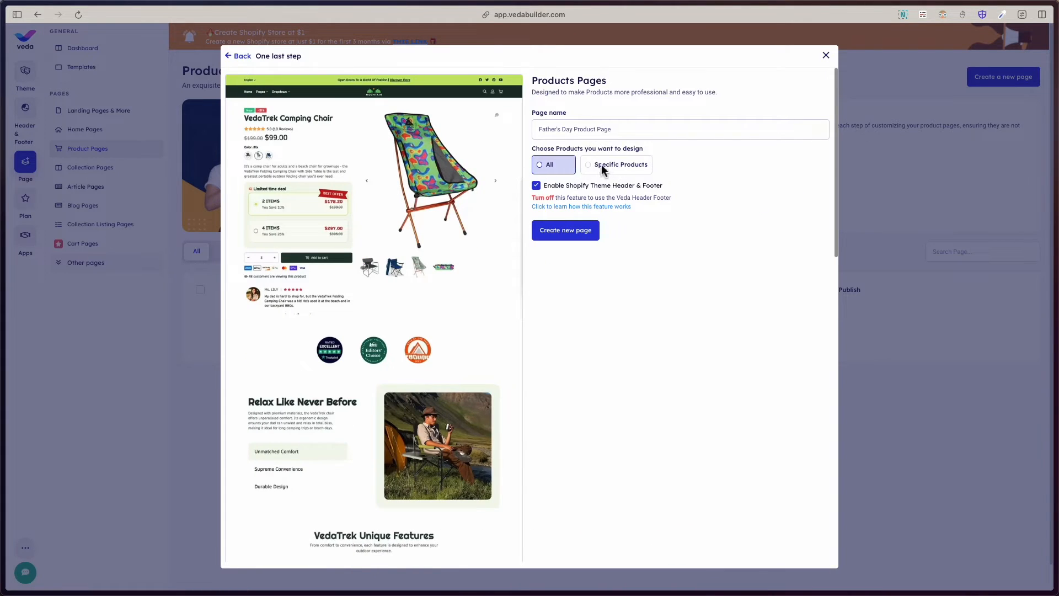
Step: Limit the new page to the specific product A Gaming Laptop and create it
click(607, 173)
click(315, 164)
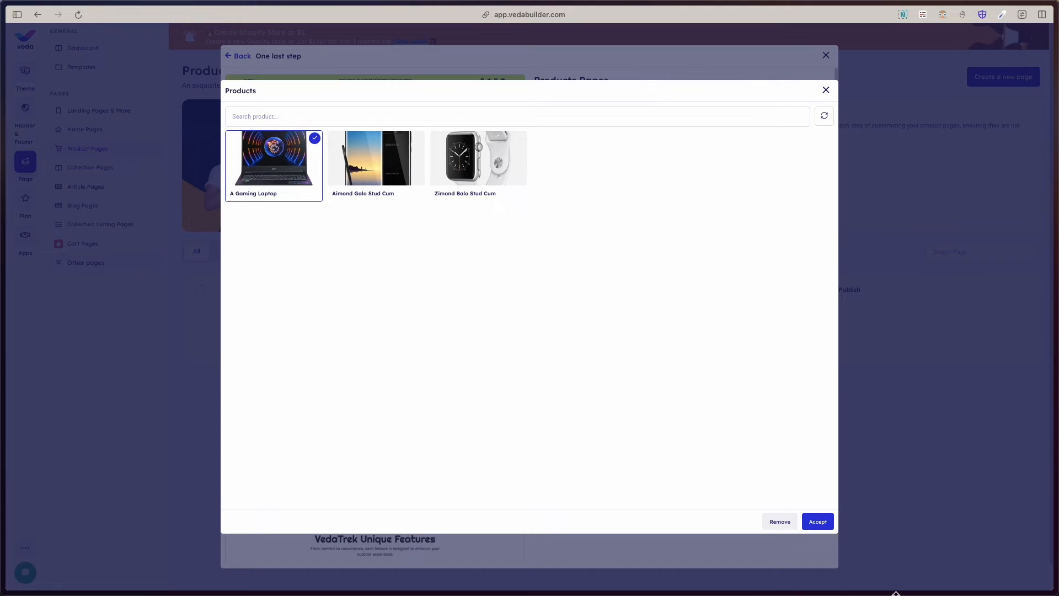
click(807, 518)
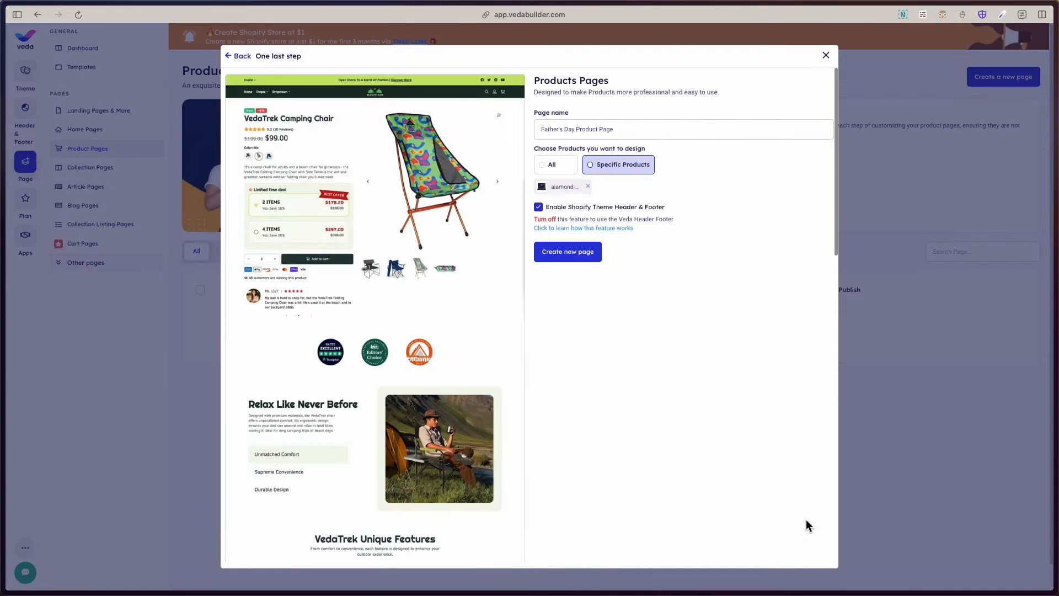
click(589, 258)
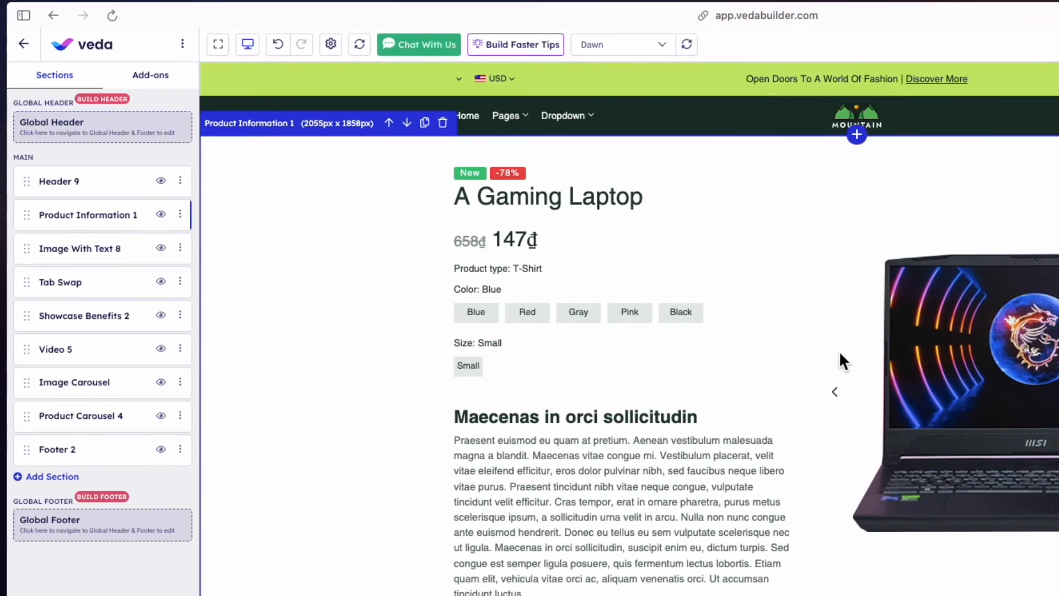
Step: Add a Rich Text component to the Product Information 1 content and place it directly below Price
click(644, 359)
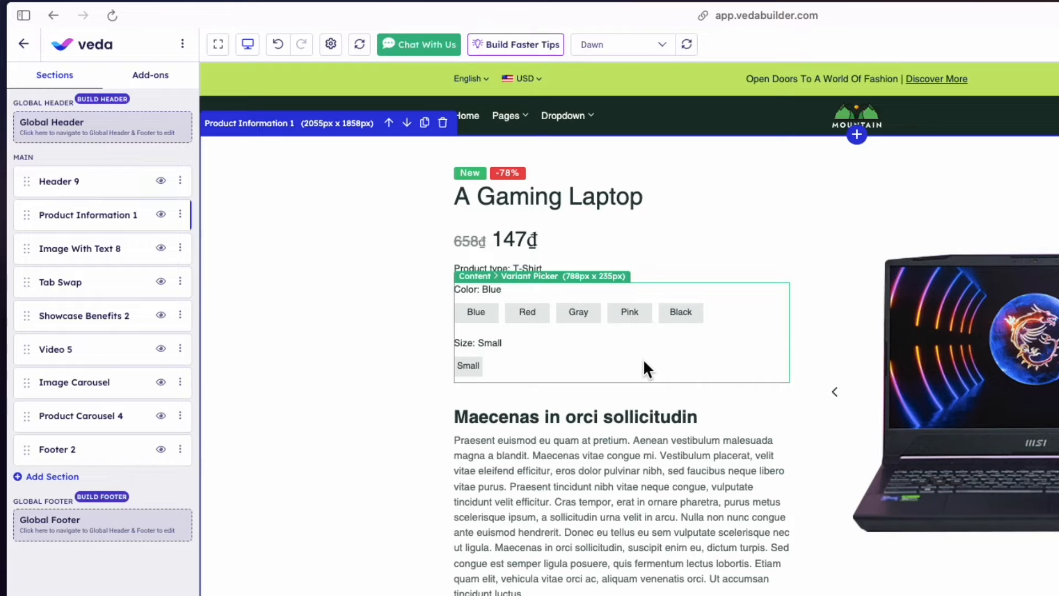
click(599, 365)
click(599, 366)
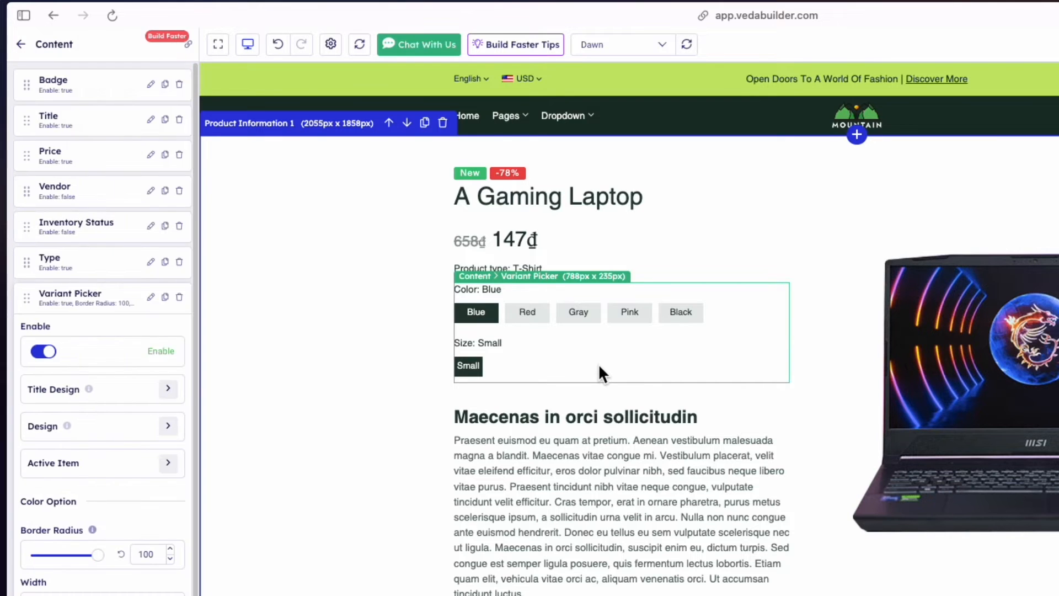
scroll(94, 319, down, 3)
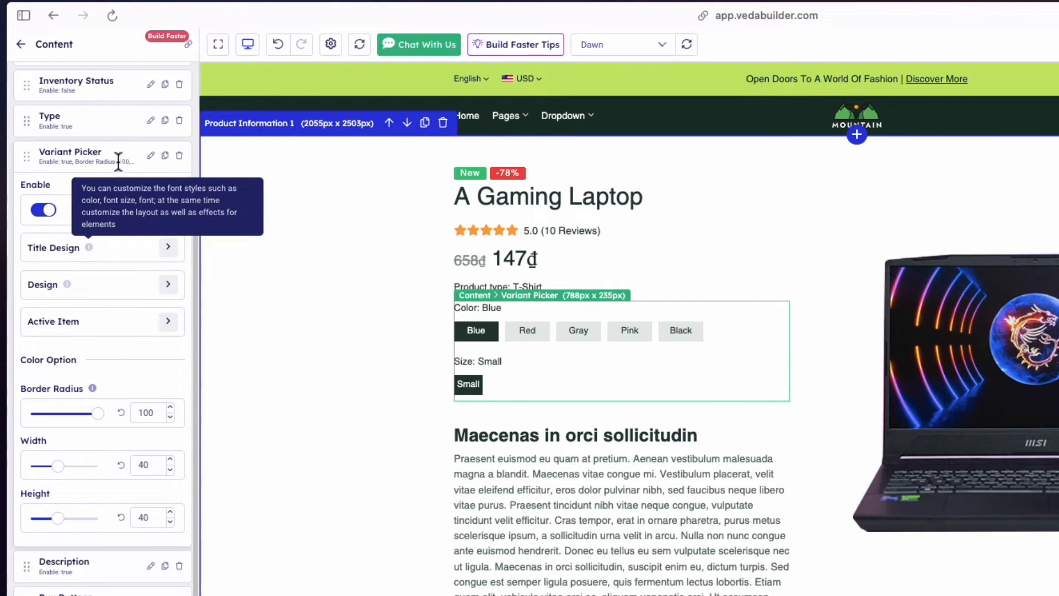
click(132, 165)
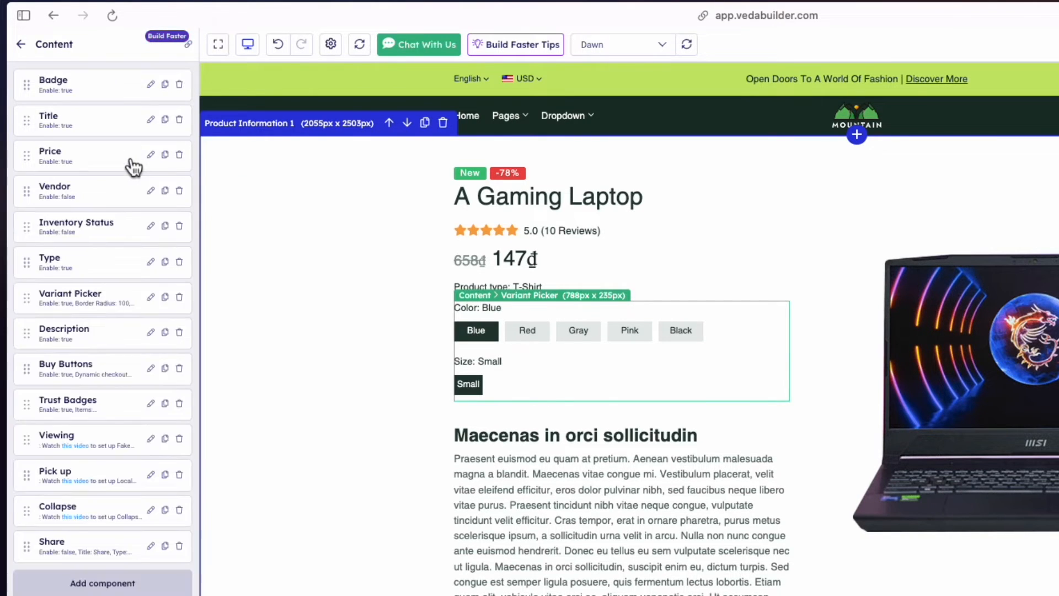
click(118, 585)
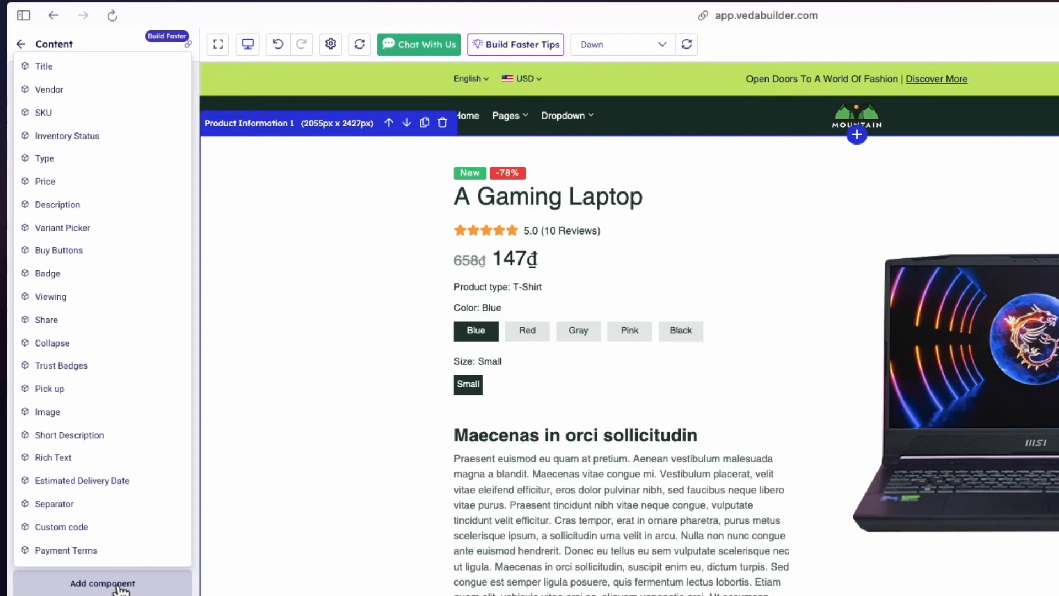
click(74, 459)
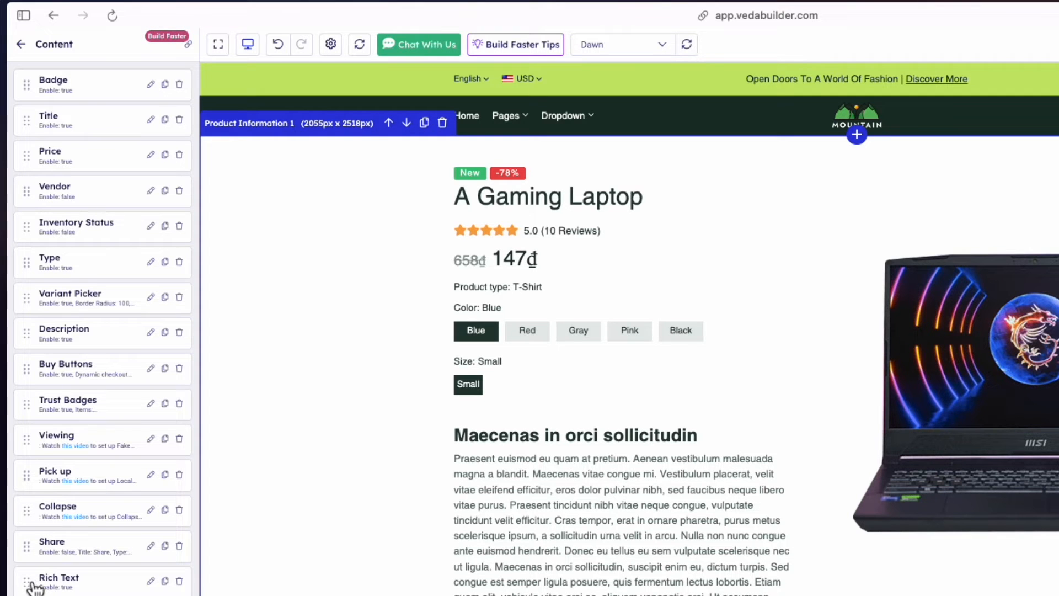
drag(30, 585, 70, 190)
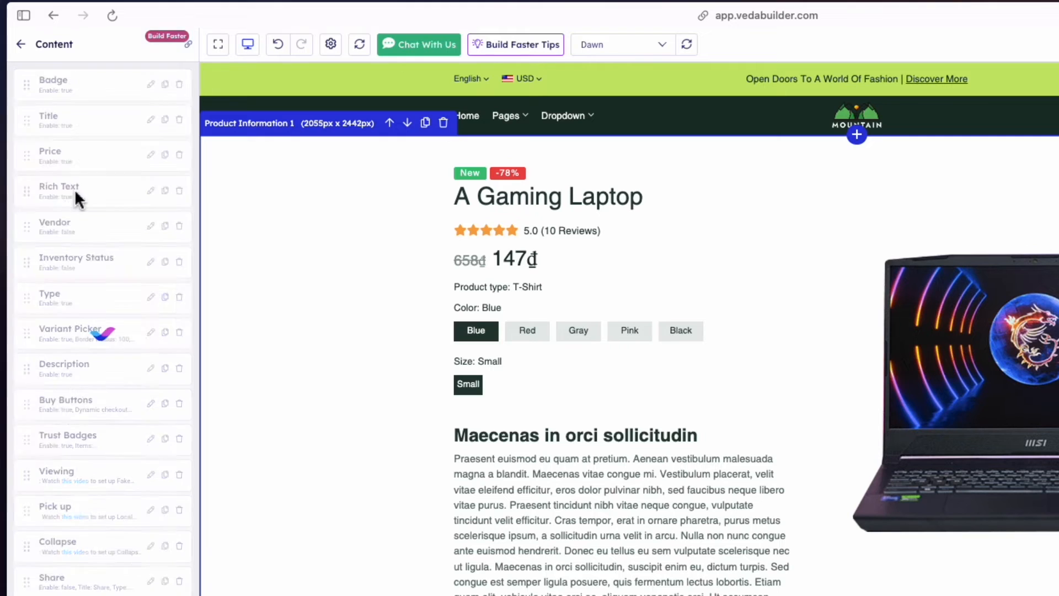
Step: Enter "Laptop Screen Size:" as the text of the Rich Text component
click(80, 196)
click(71, 336)
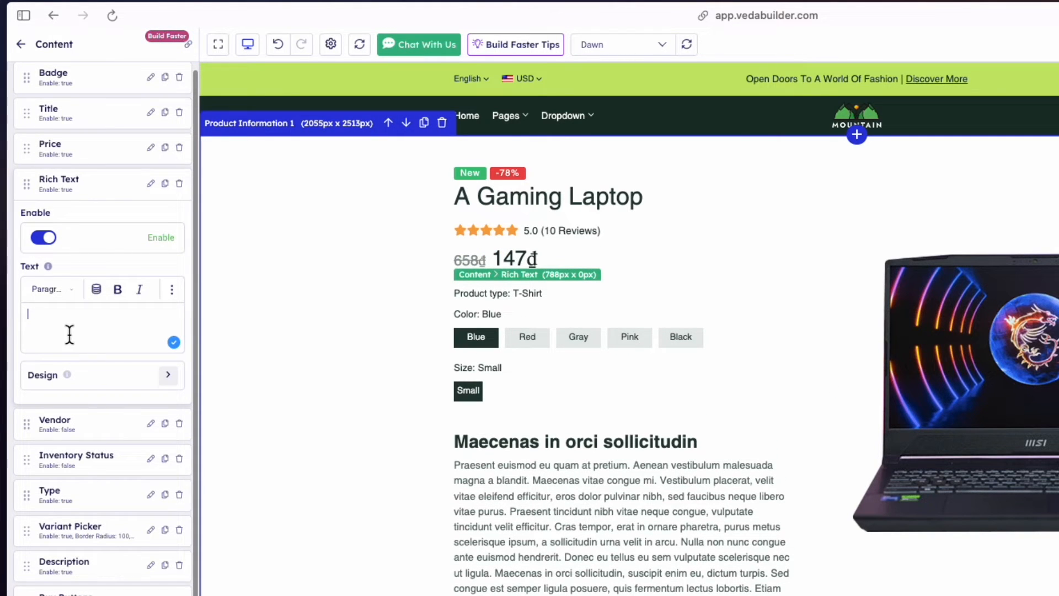
text(Laptop S)
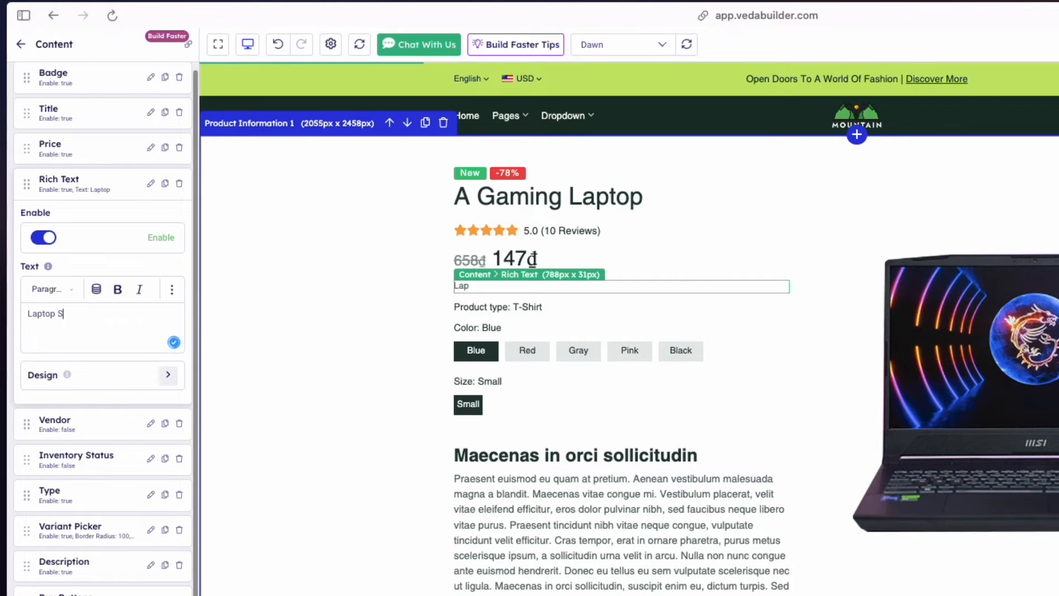
text(creen)
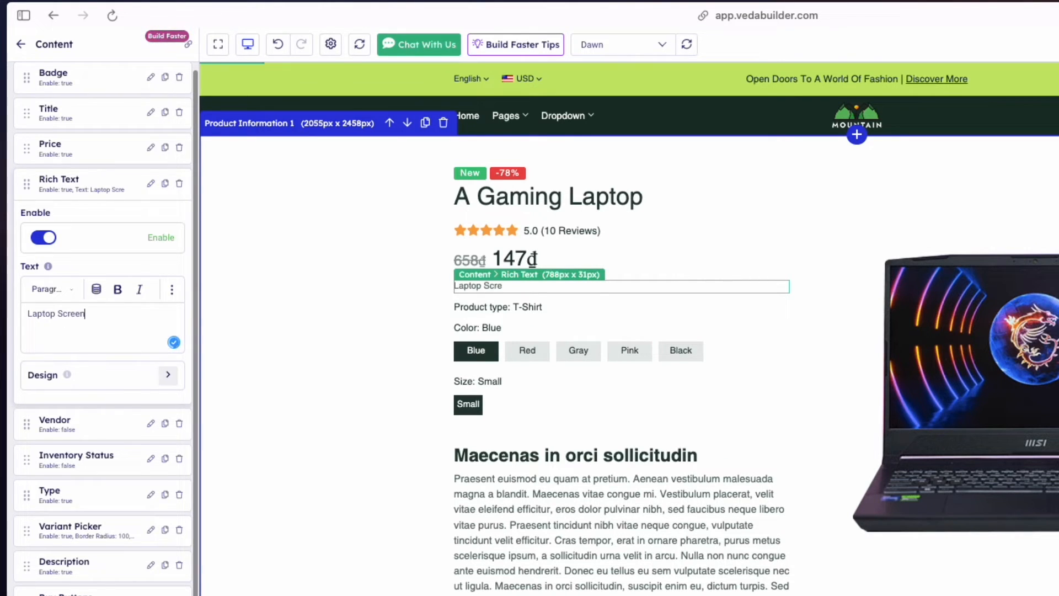
text( Size)
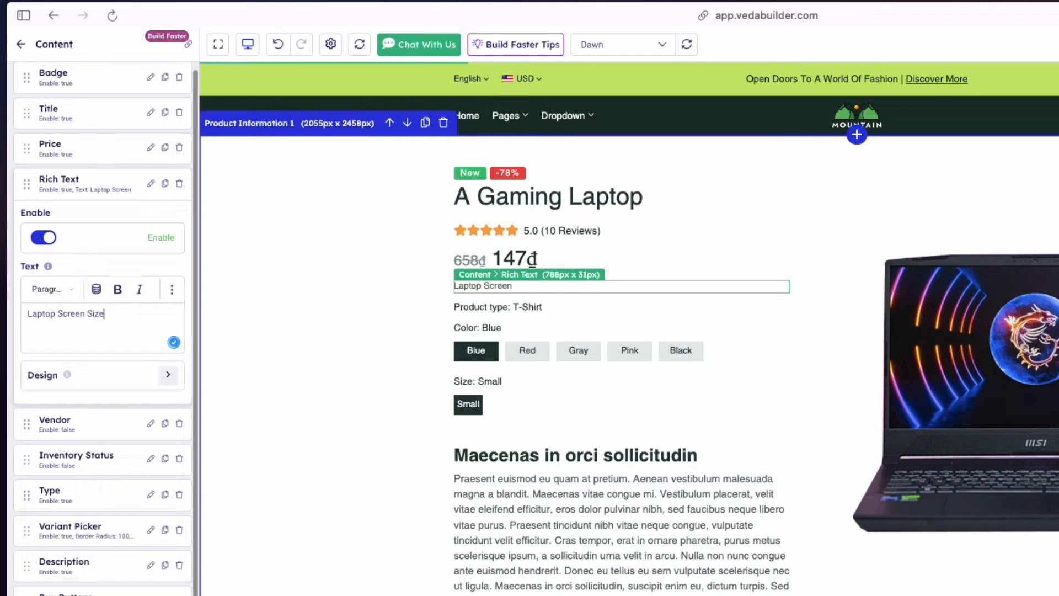
text(:)
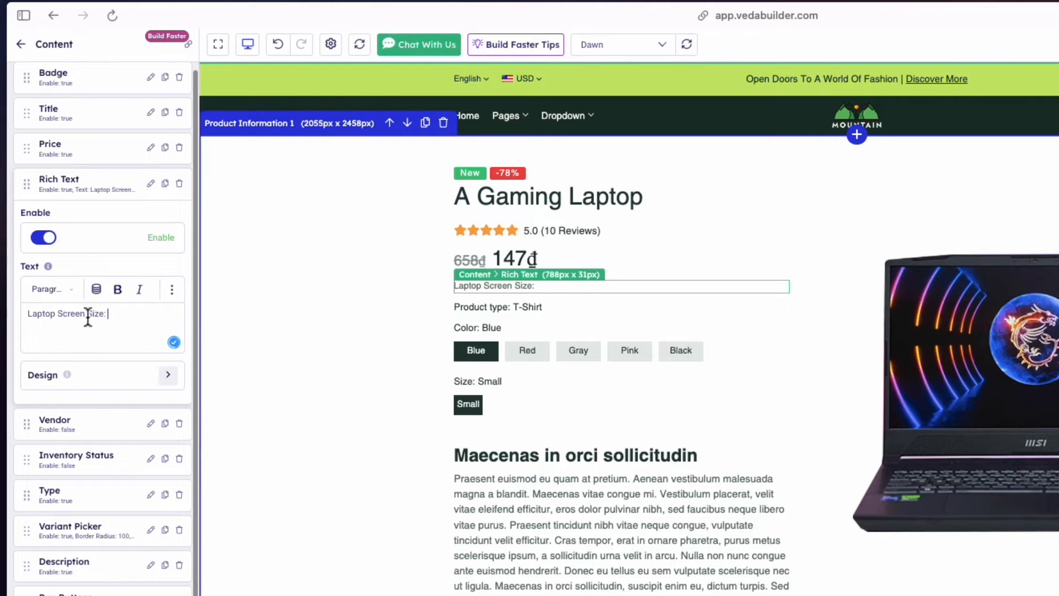
Step: Insert the Laptop Screen Size product metafield after the label in the Rich Text component
click(97, 289)
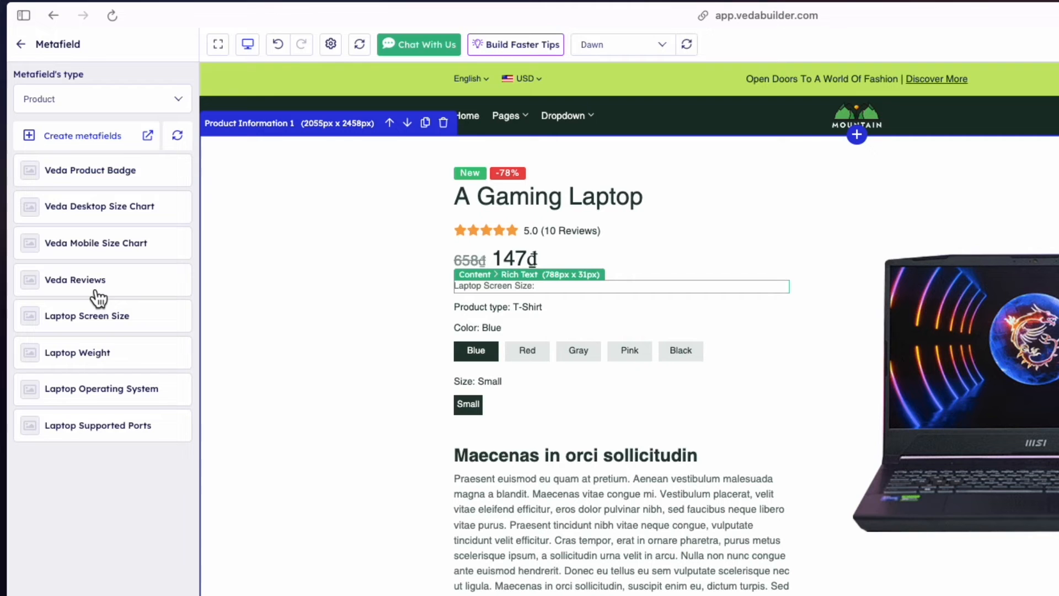
click(98, 318)
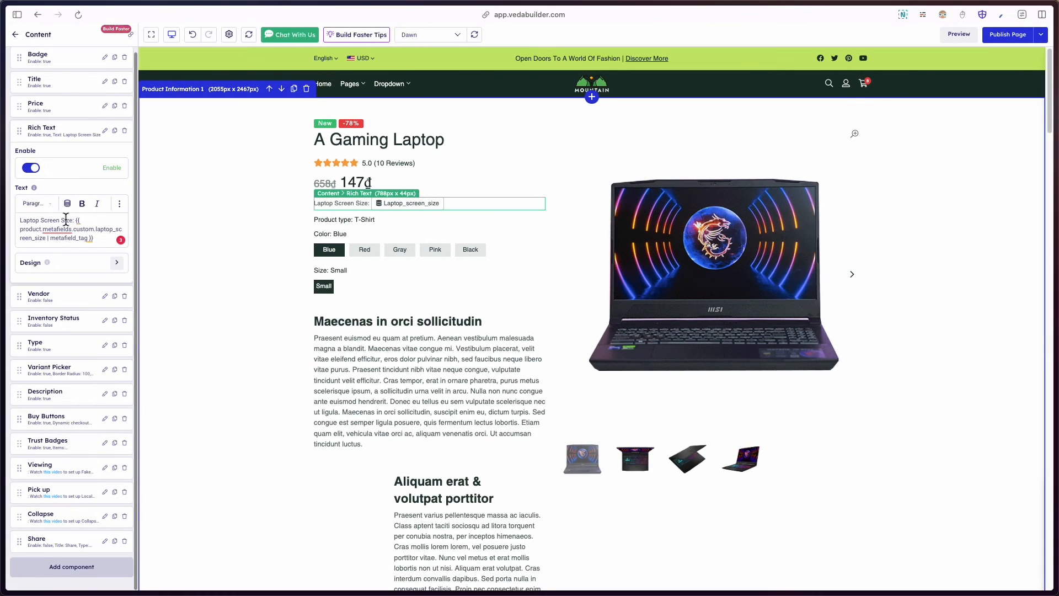
click(67, 204)
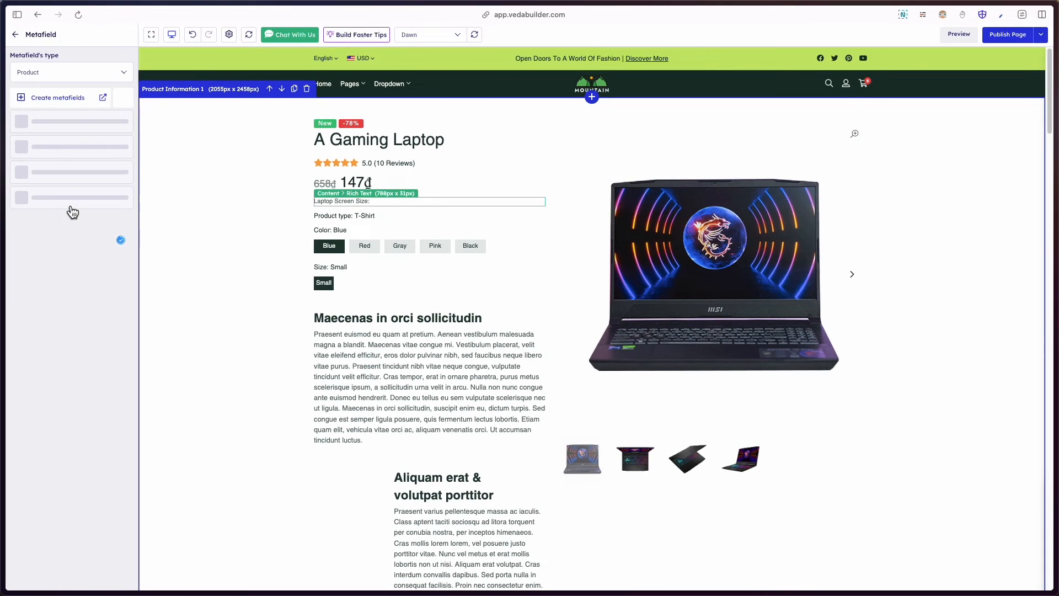
click(65, 220)
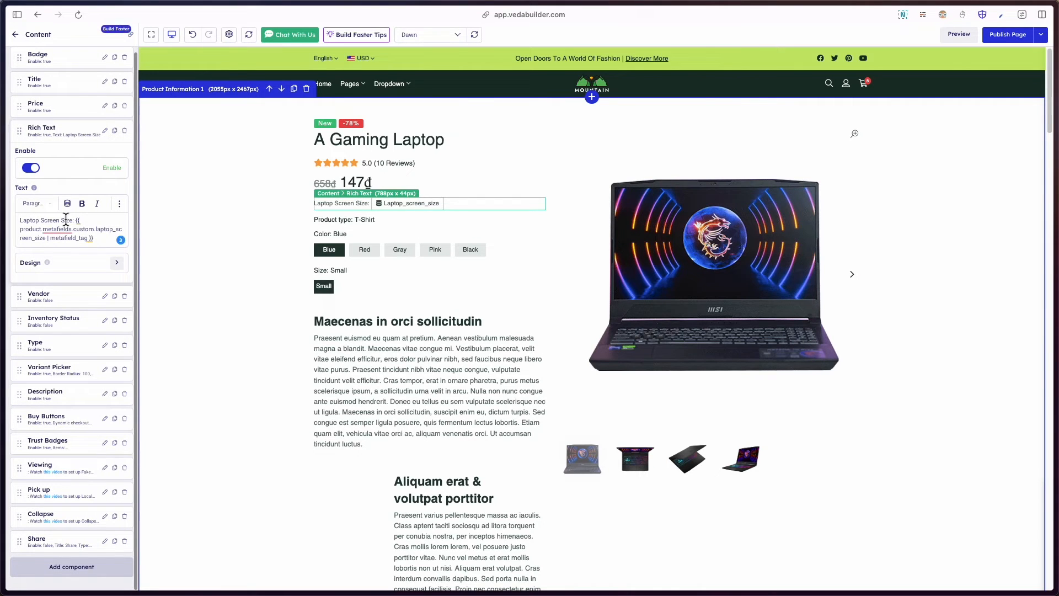
Step: Leave the section settings, search the built-in add-ons for "high", add Highlight Features and open its live position picker
click(16, 36)
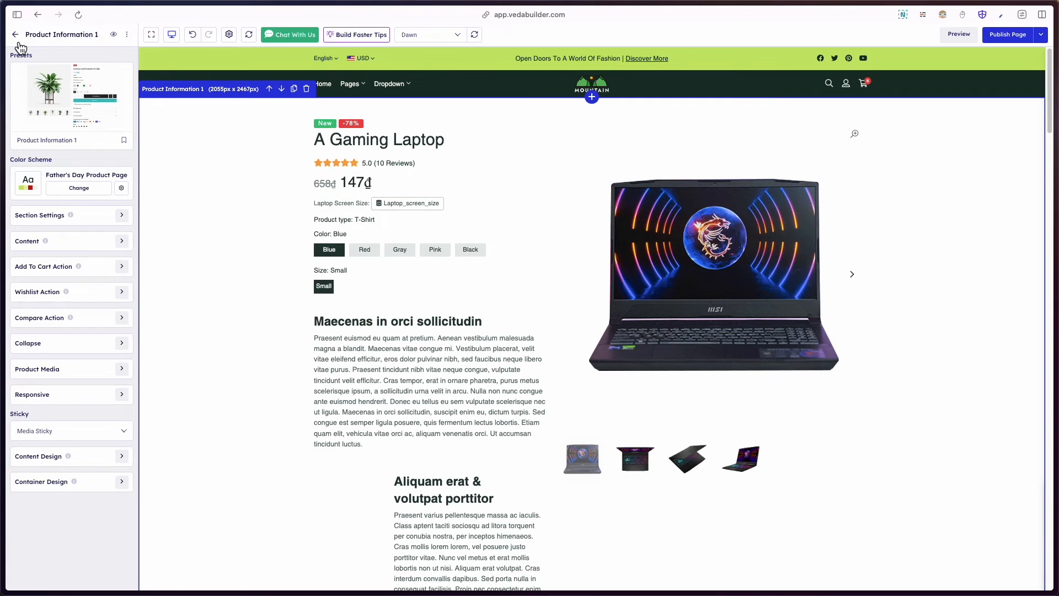
click(17, 38)
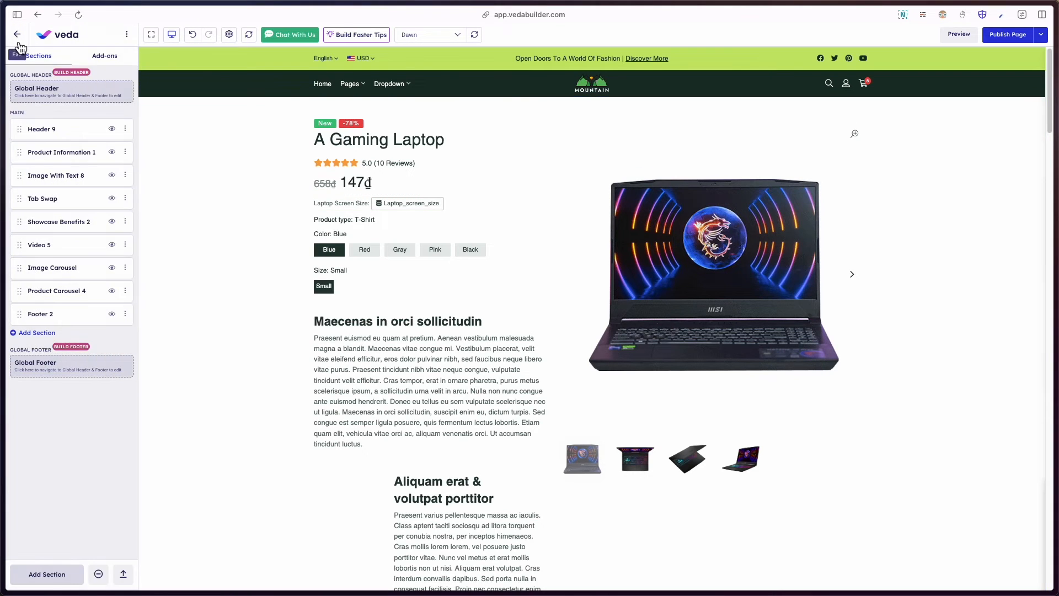
click(80, 61)
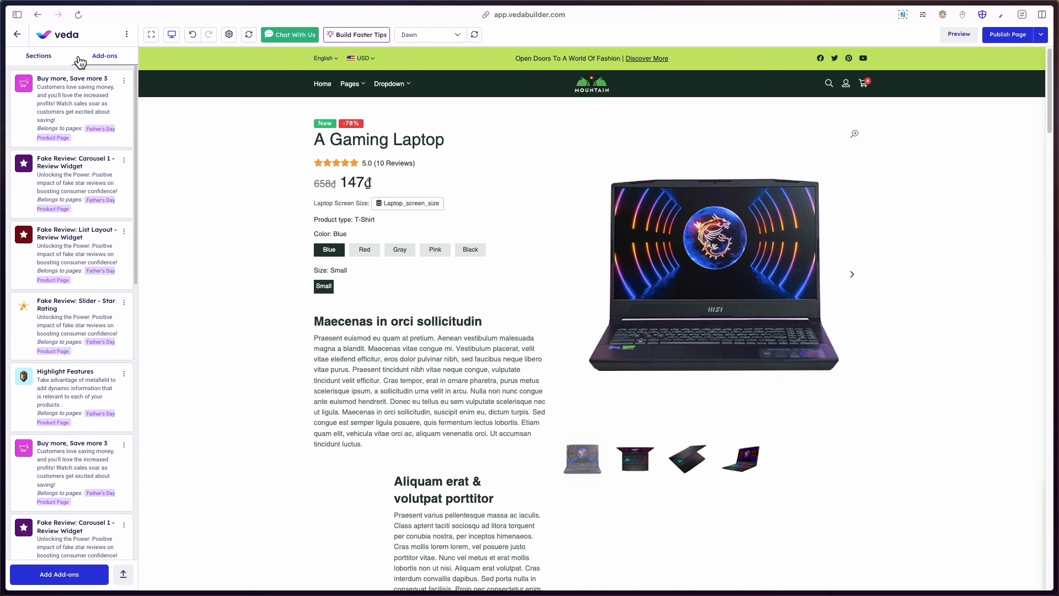
scroll(78, 377, down, 5)
scroll(79, 378, down, 1)
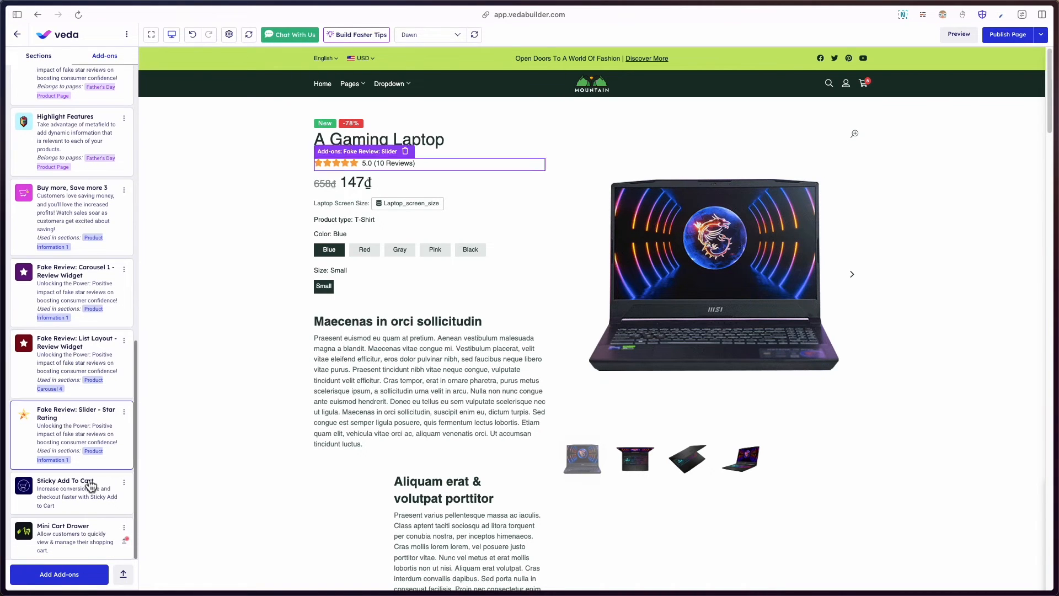
click(75, 580)
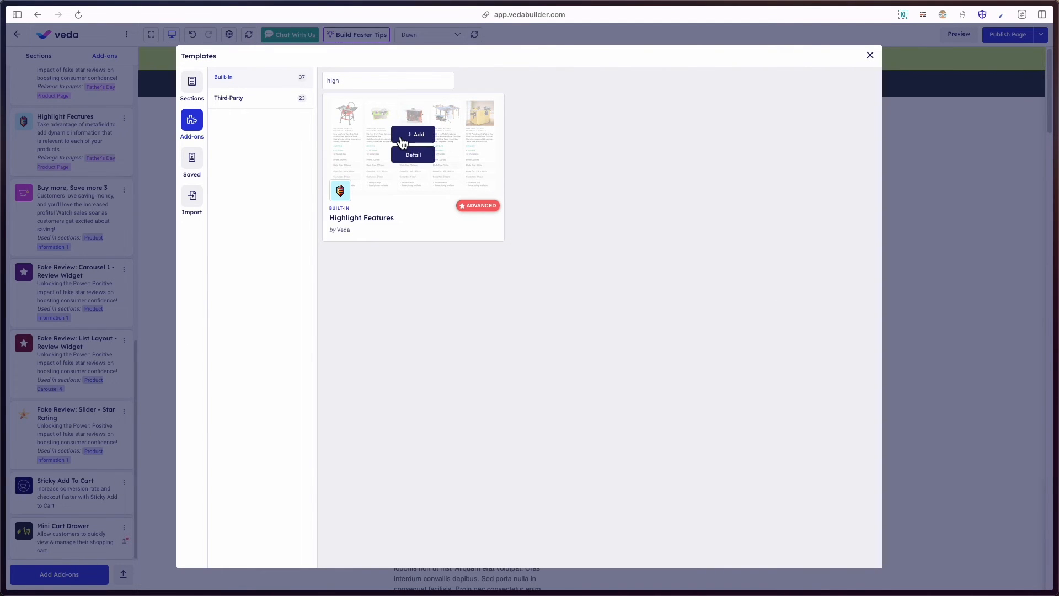
click(406, 141)
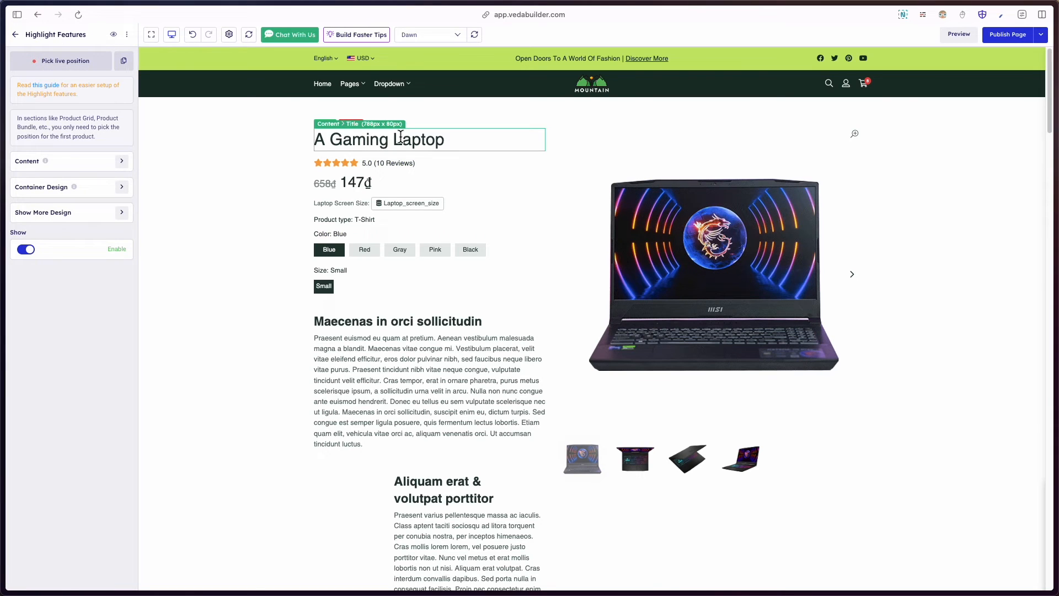
click(79, 63)
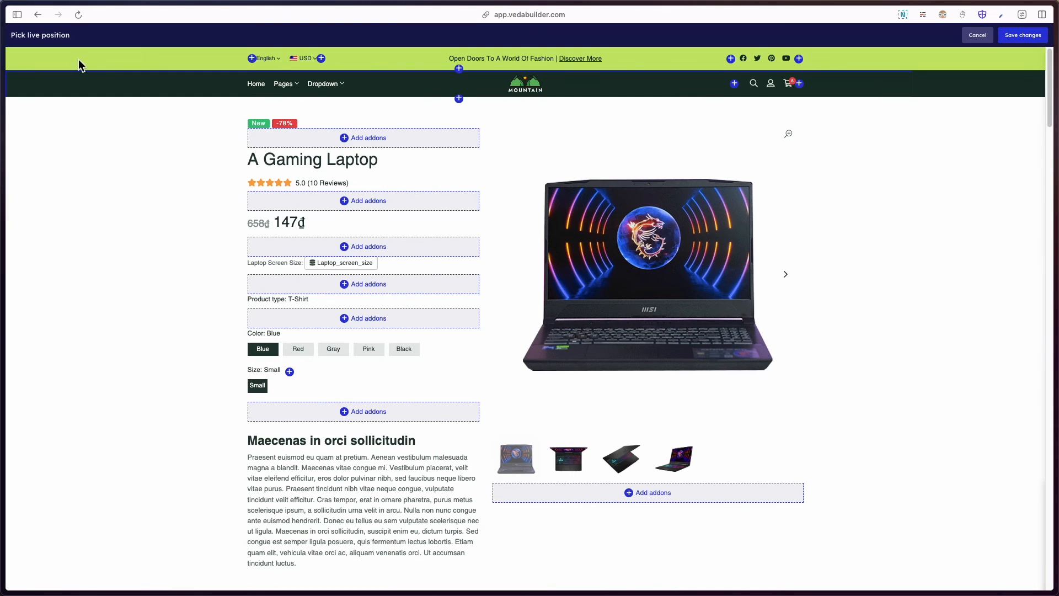
Step: Place the Highlight Features add-on directly below the Laptop Screen Size text and save the position
click(360, 285)
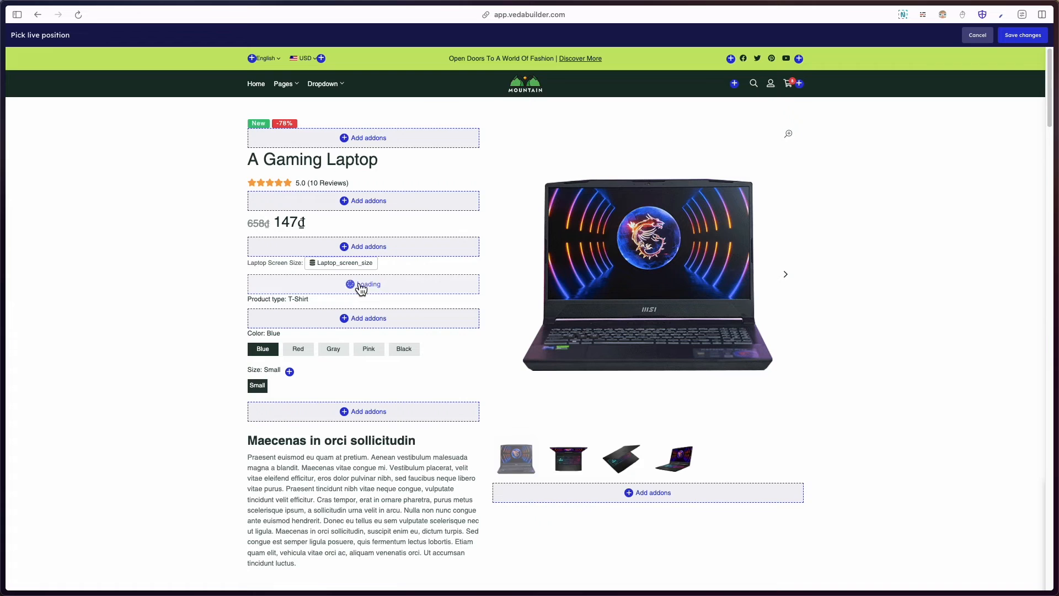
click(1040, 36)
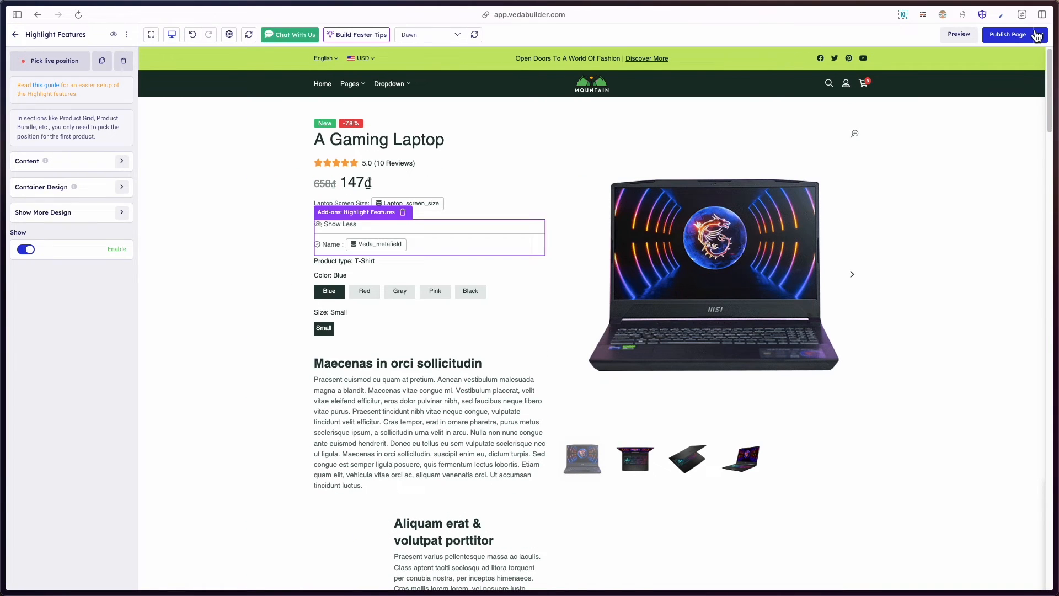
Step: Set the name of the first Highlight Features item to "Operating System"
click(382, 237)
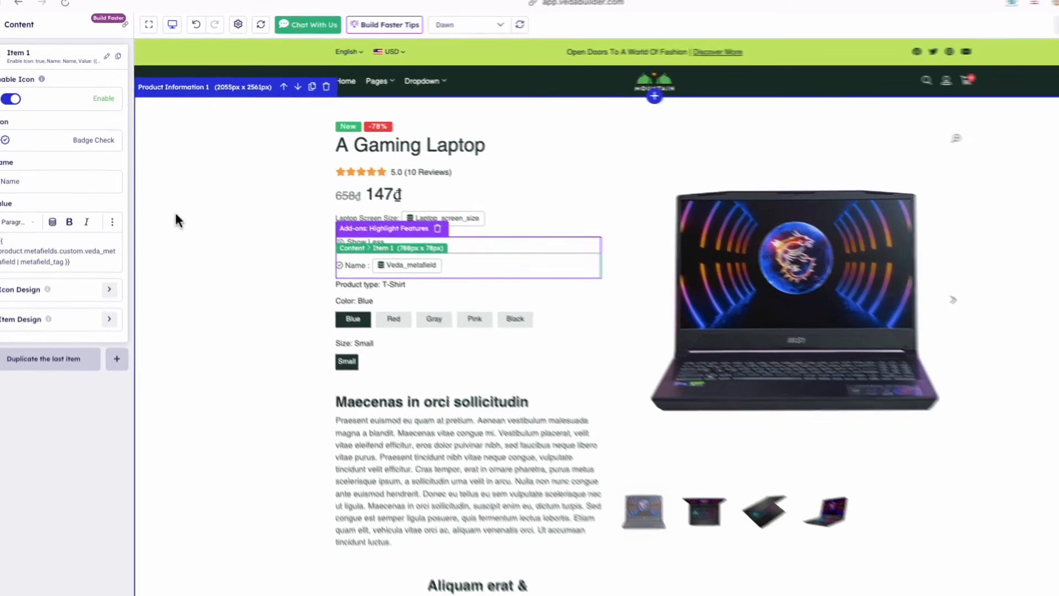
click(91, 171)
key(super+a)
text(OP)
key(BackSpace)
text(per)
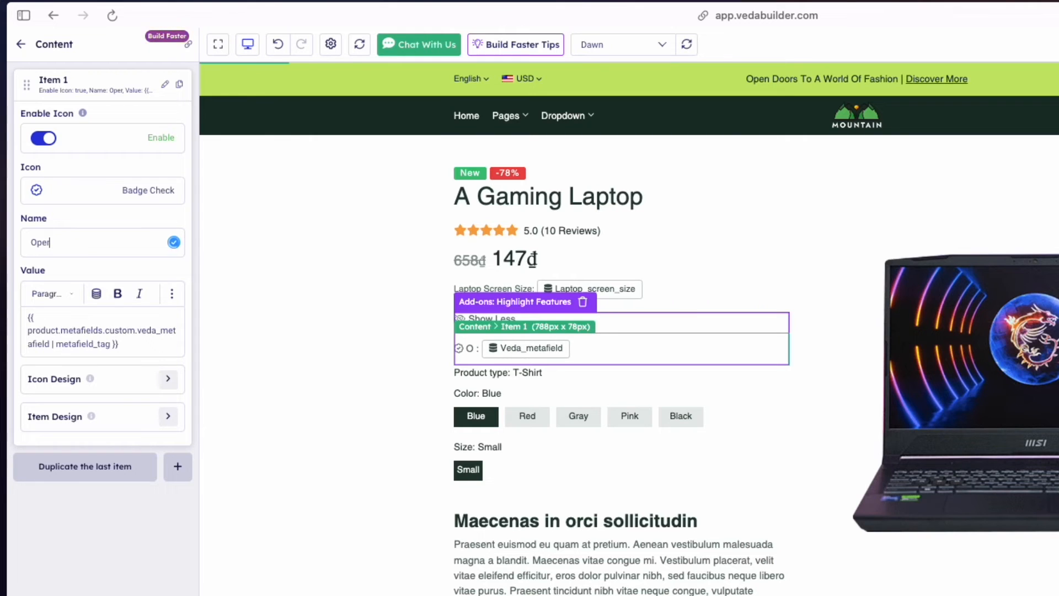
text(ating )
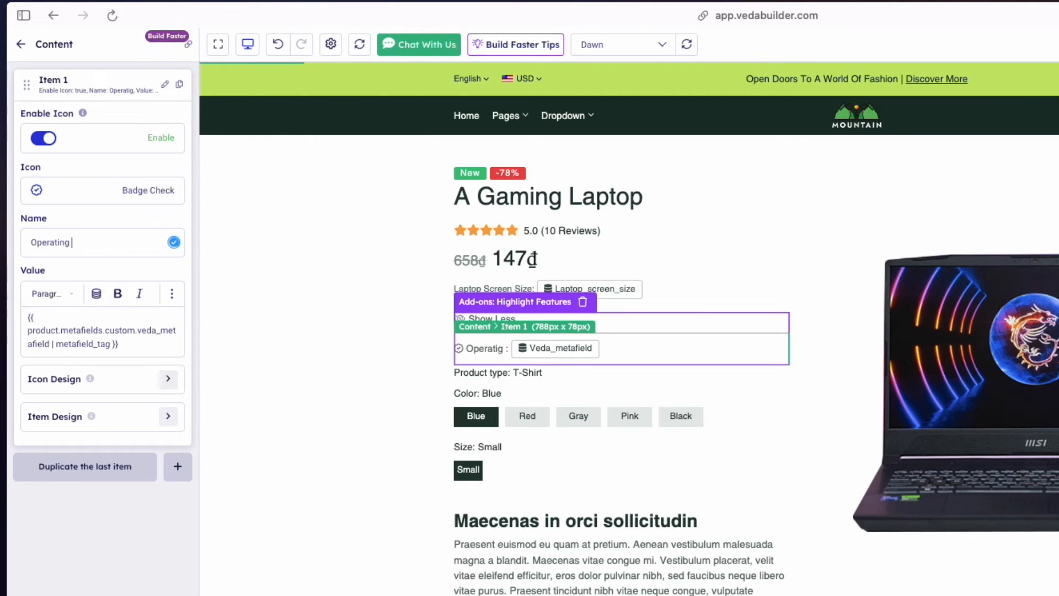
text(Sys)
text(tem)
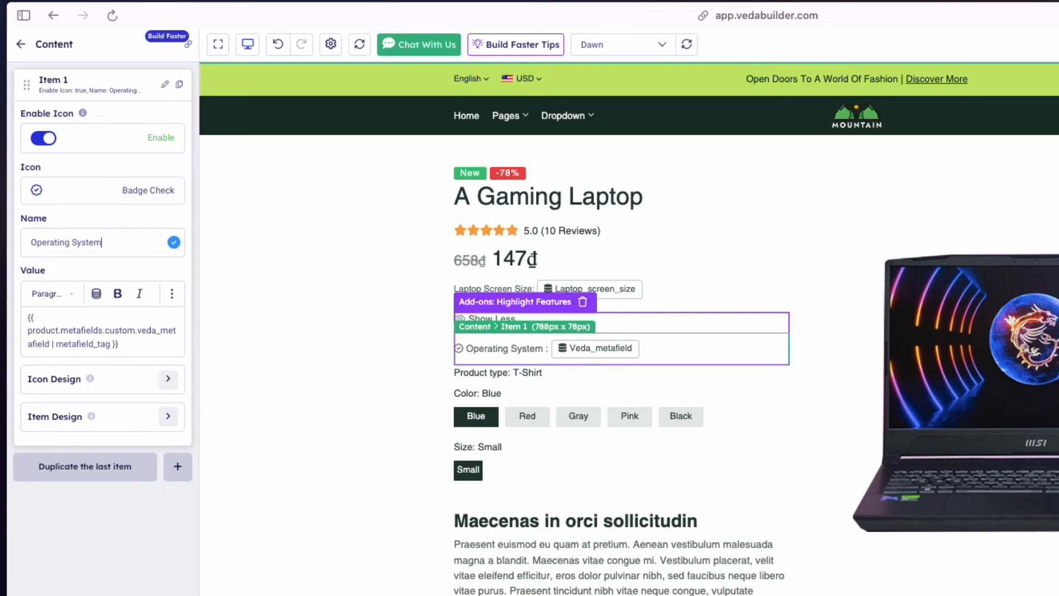
Step: Replace the Operating System item's value with the Laptop Operating System product metafield
click(134, 343)
key(ctrl+a)
key(BackSpace)
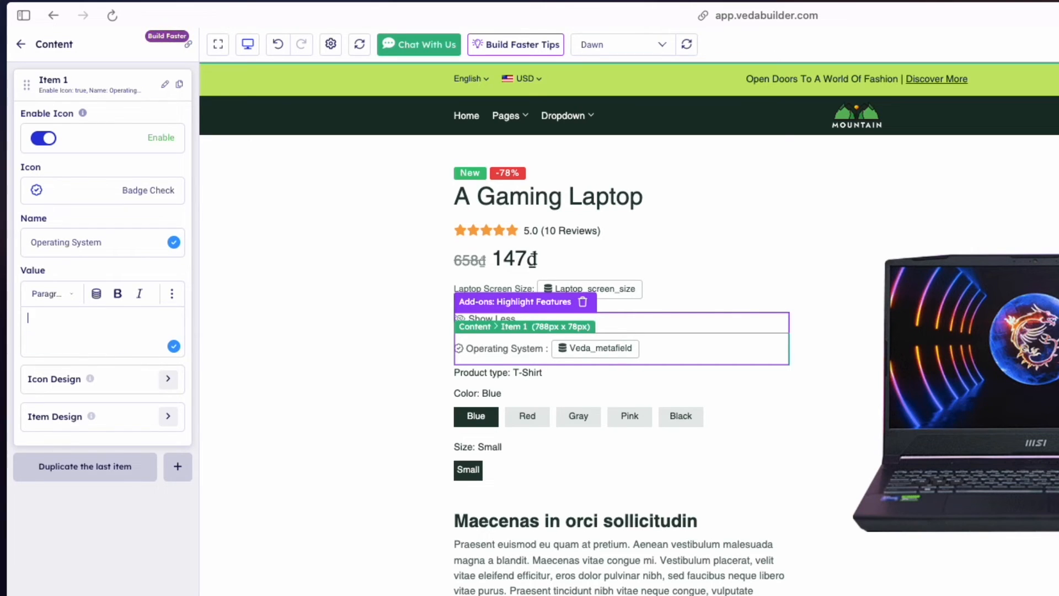
click(97, 294)
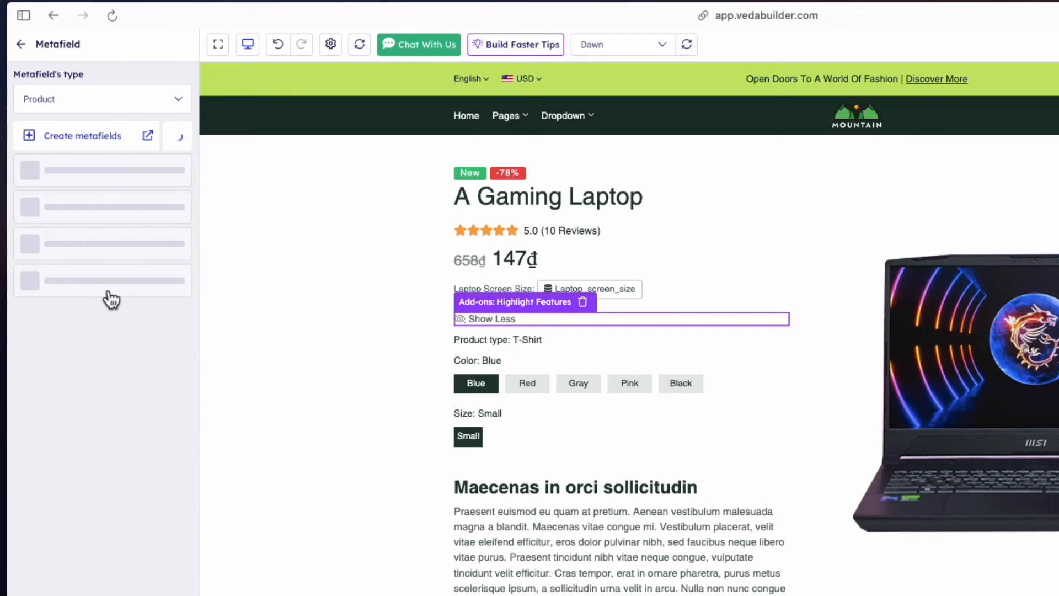
click(139, 389)
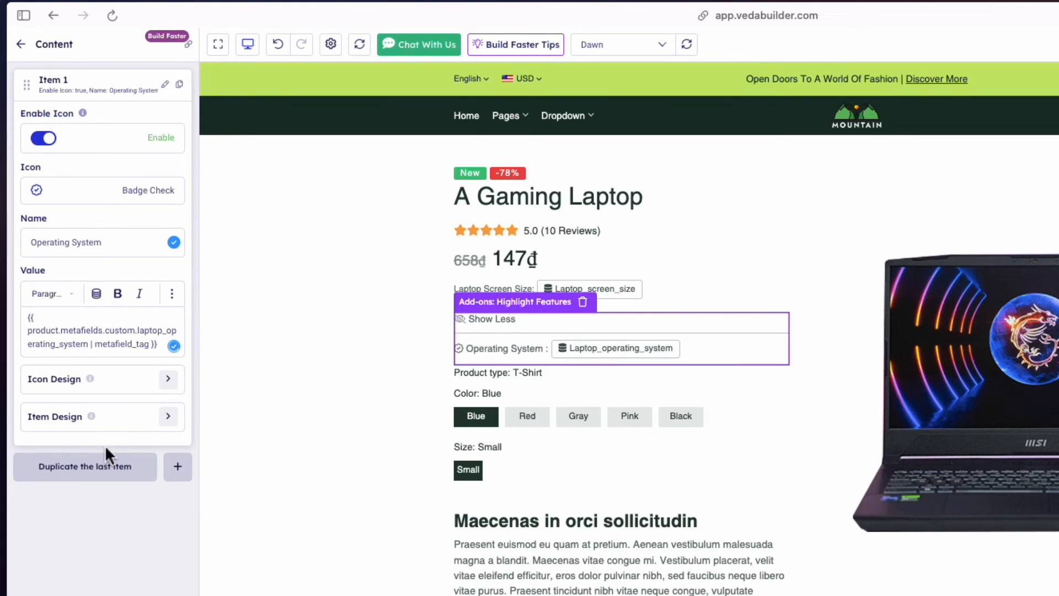
Step: Duplicate the Operating System item, name the copy "Weight" and set its value to the Laptop Weight metafield
click(110, 469)
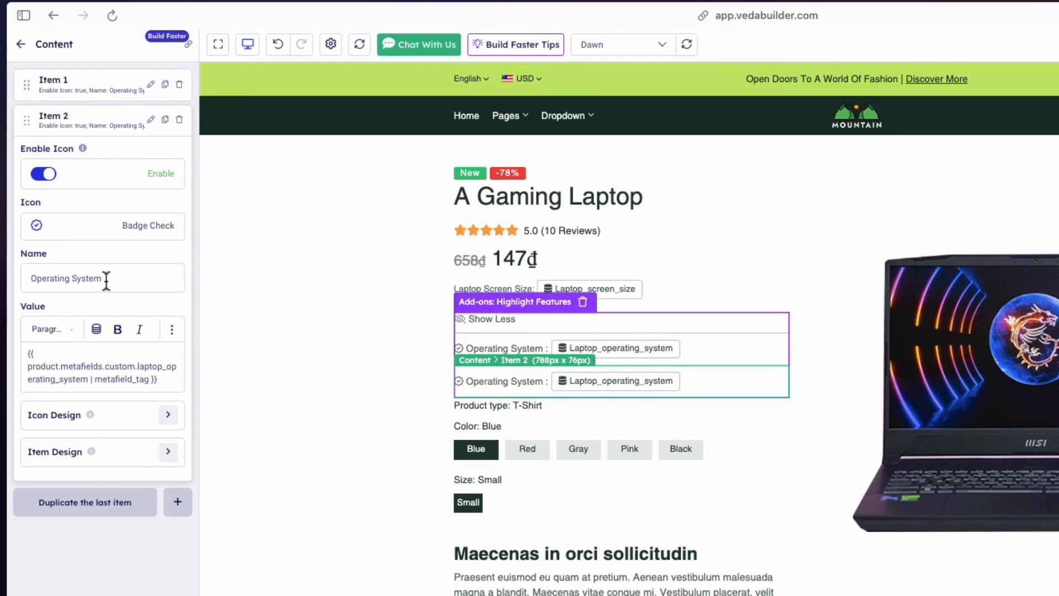
text(Weight)
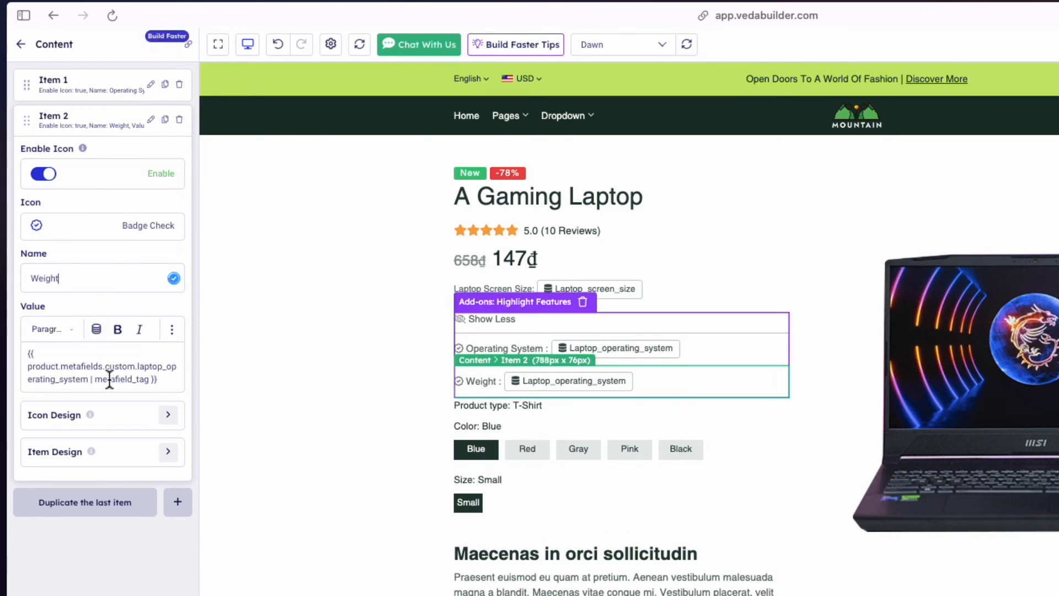
triple_click(108, 377)
key(BackSpace)
click(96, 329)
click(100, 351)
Step: Duplicate the Weight item, set the copy's value to the Laptop Supported Ports metafield and name it "Supported Ports"
click(115, 516)
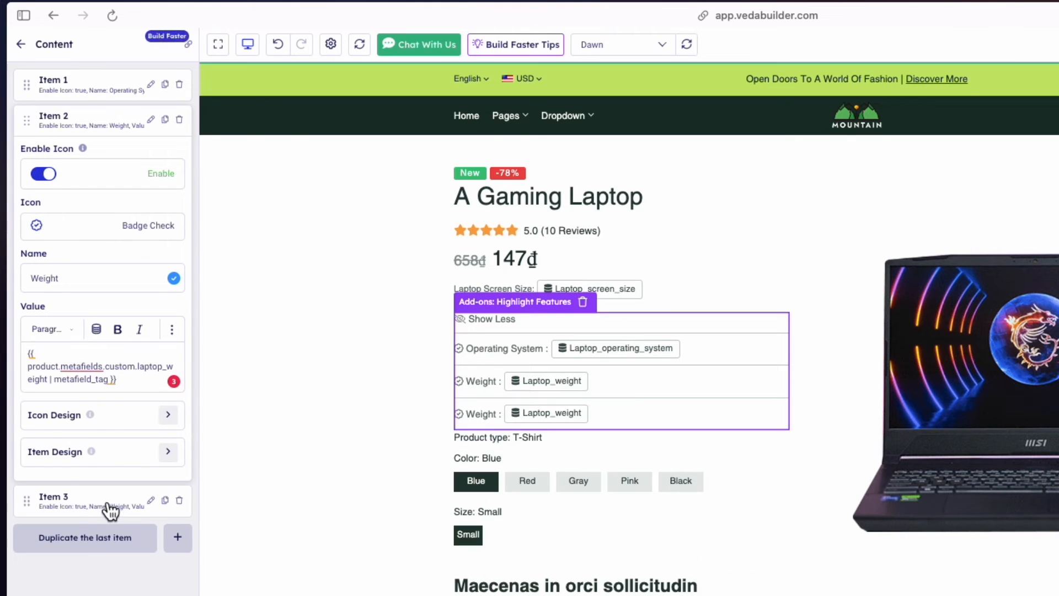
triple_click(107, 373)
key(BackSpace)
click(96, 364)
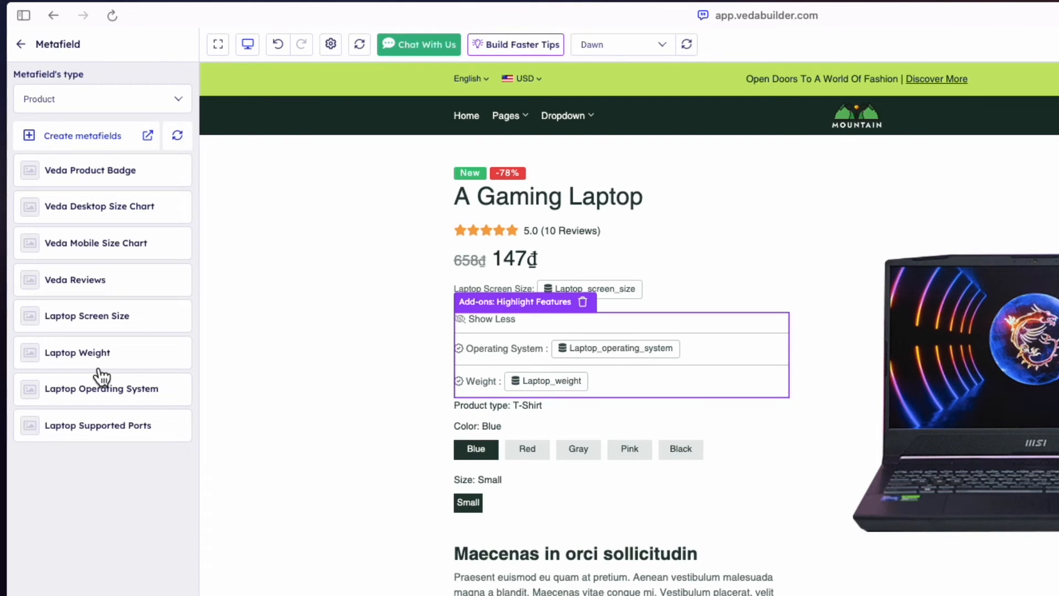
click(95, 425)
triple_click(81, 314)
text(Support)
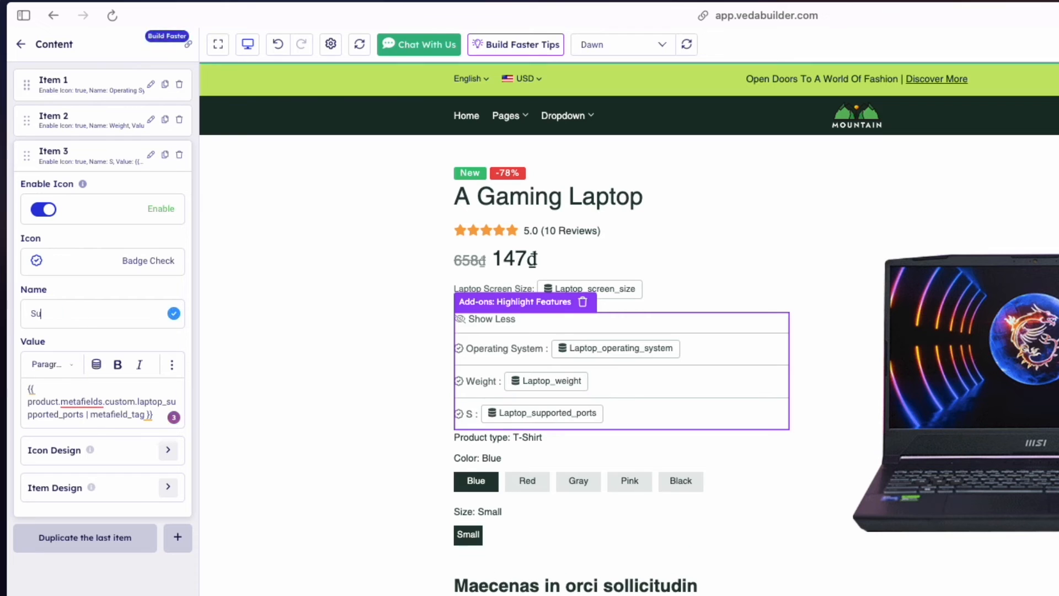
text(ed Ports)
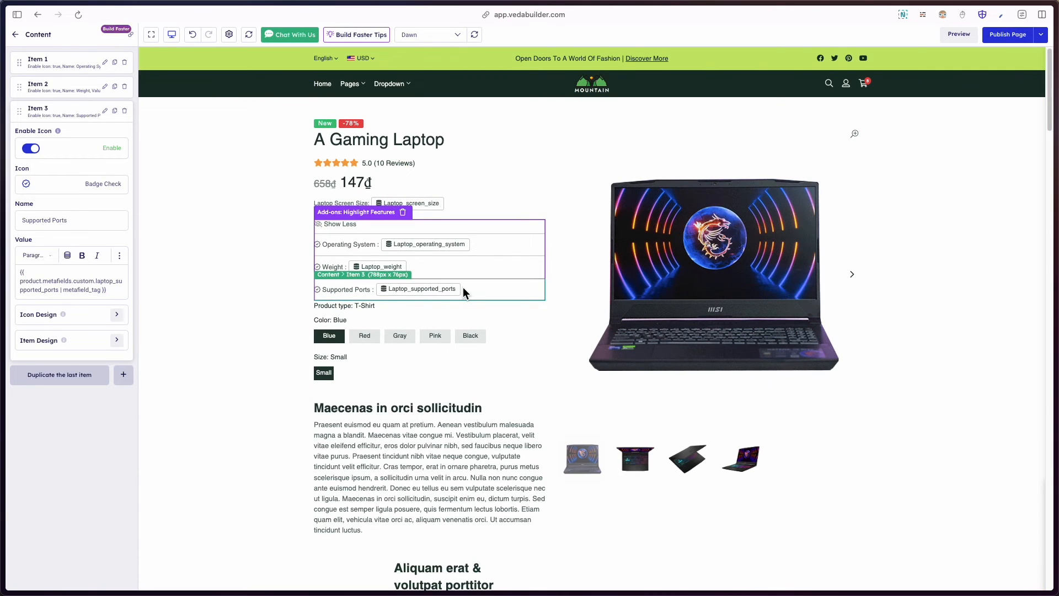
Step: Search the section templates for "grid" and install Product Grid 3 directly below Image With Text 8
scroll(463, 287, down, 7)
scroll(462, 286, down, 10)
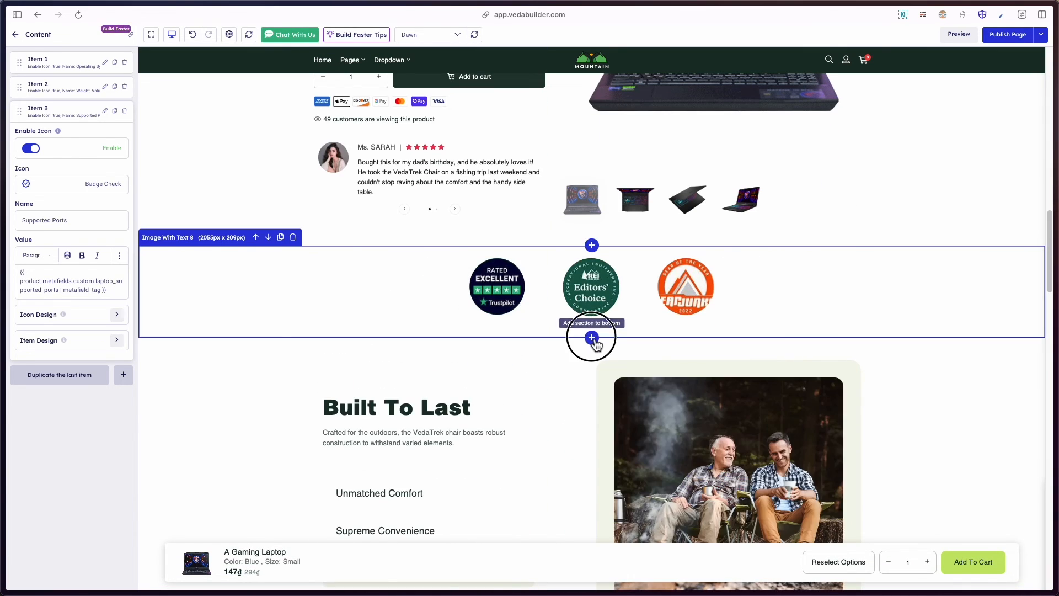
click(592, 337)
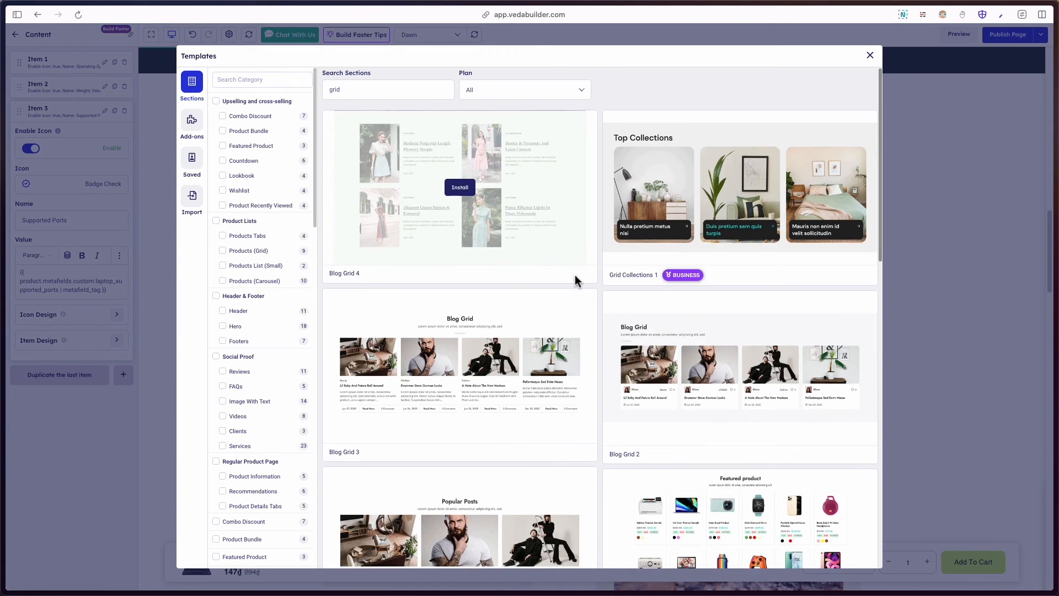
scroll(574, 279, down, 8)
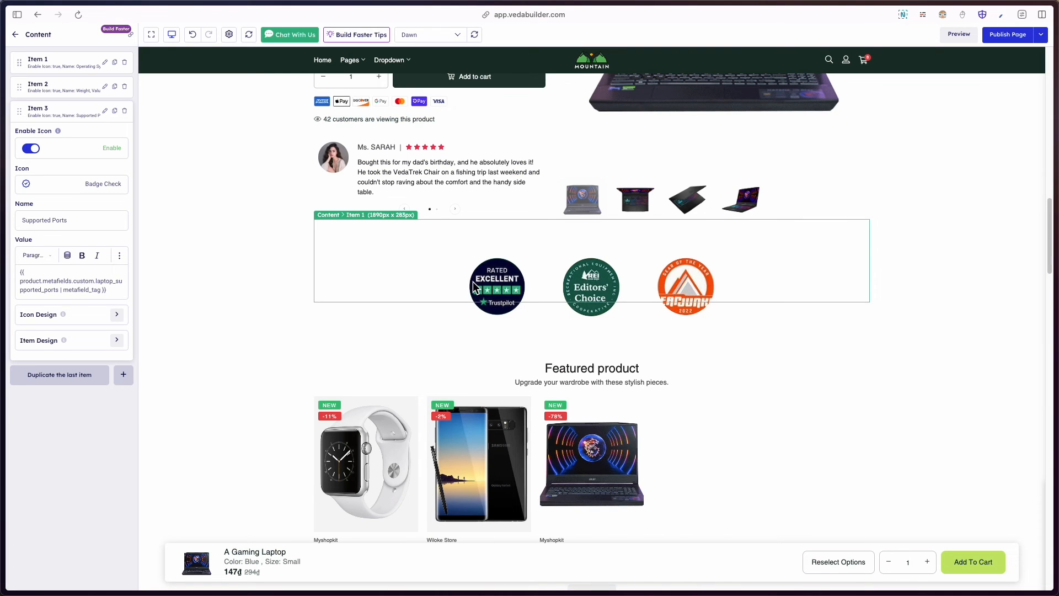
scroll(473, 285, down, 2)
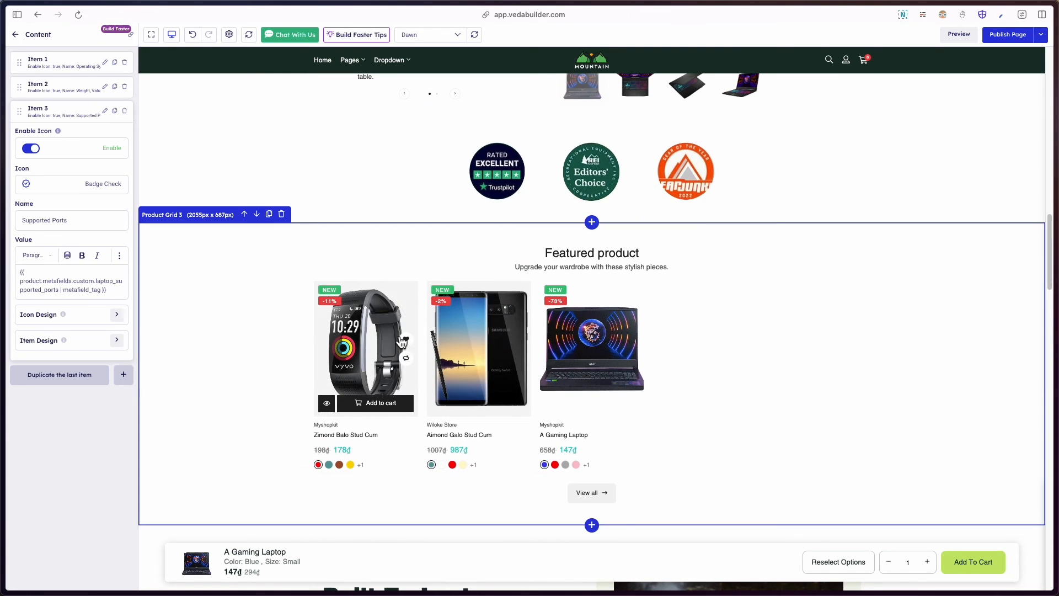
click(399, 339)
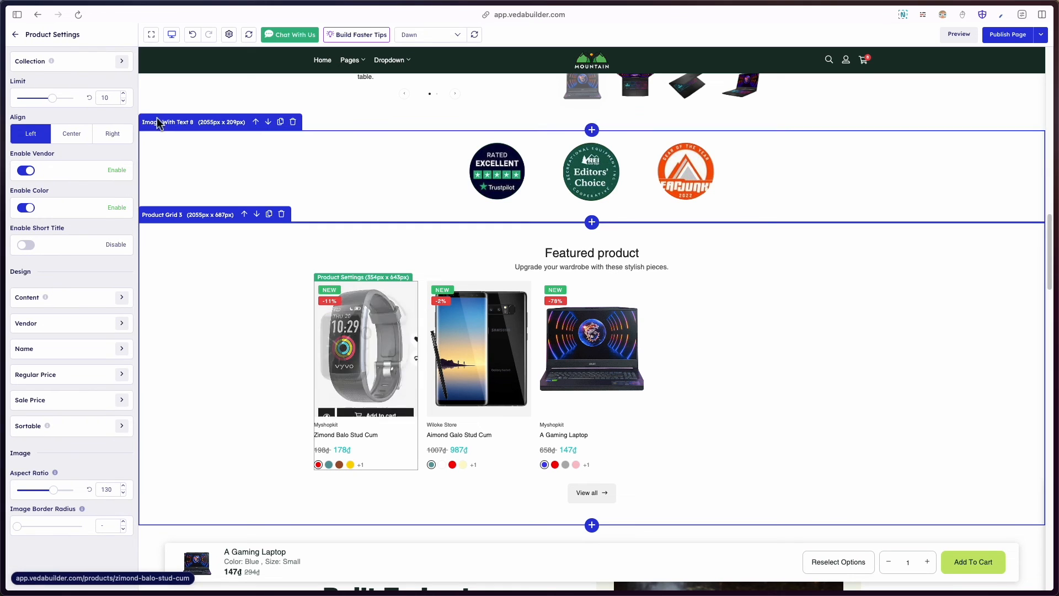
Step: Return to the page's add-ons, open the existing Highlight Features add-on and start its live position picker
click(17, 36)
click(17, 37)
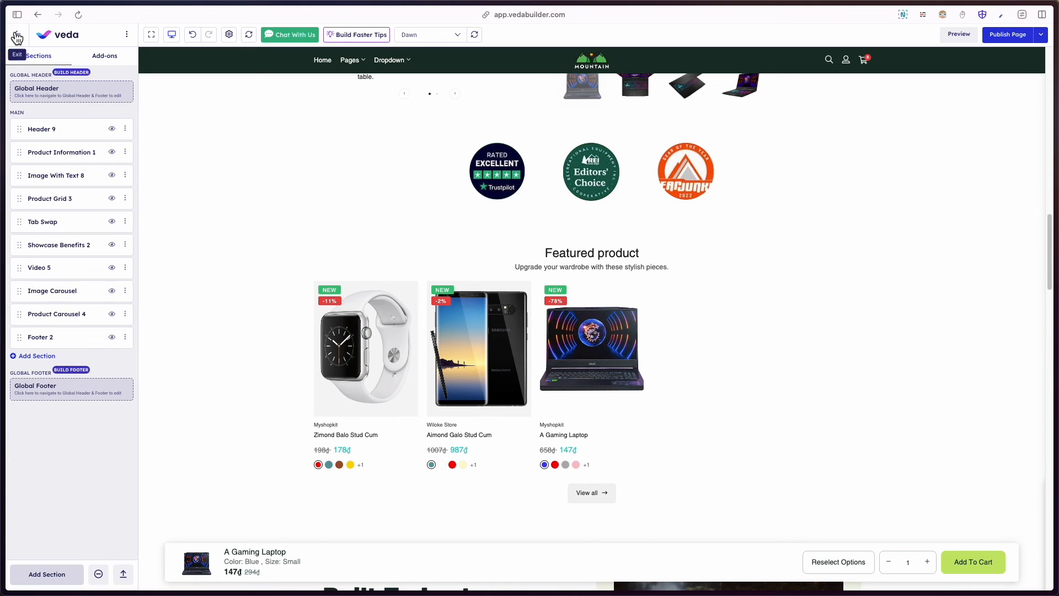
click(100, 62)
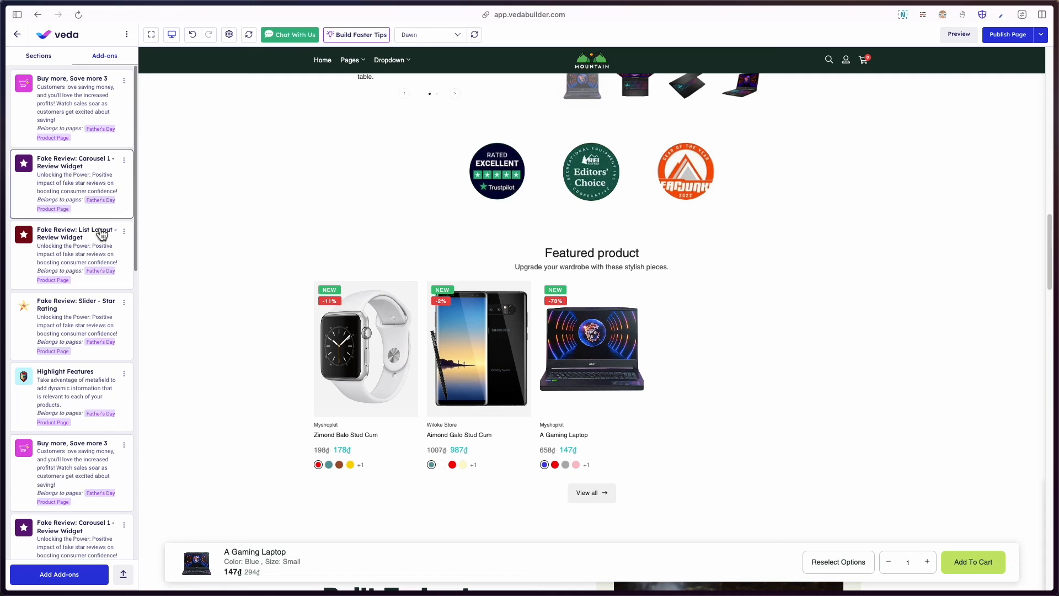
scroll(99, 234, down, 10)
click(94, 508)
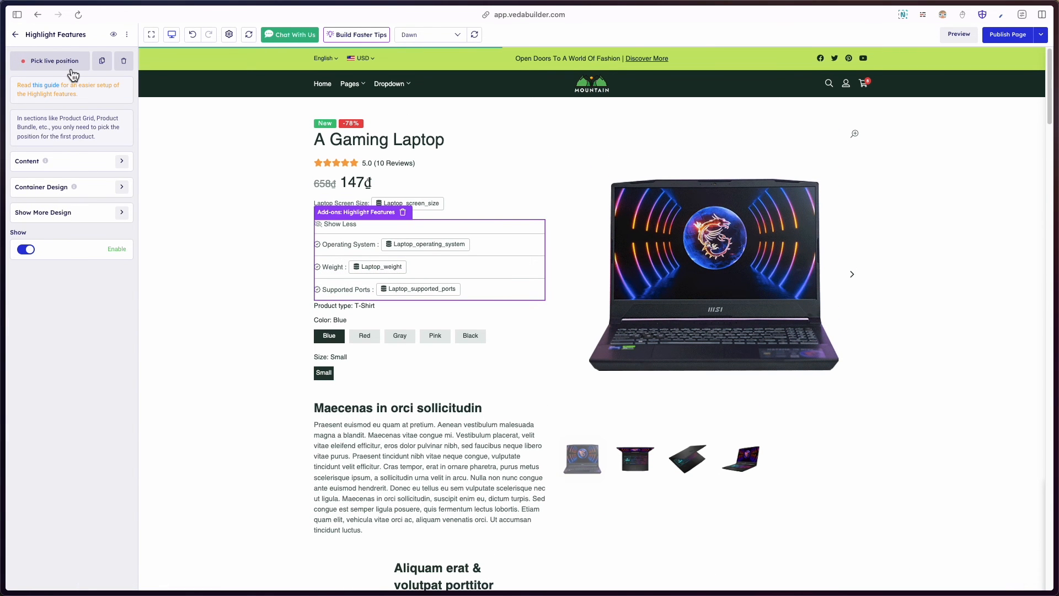
click(68, 65)
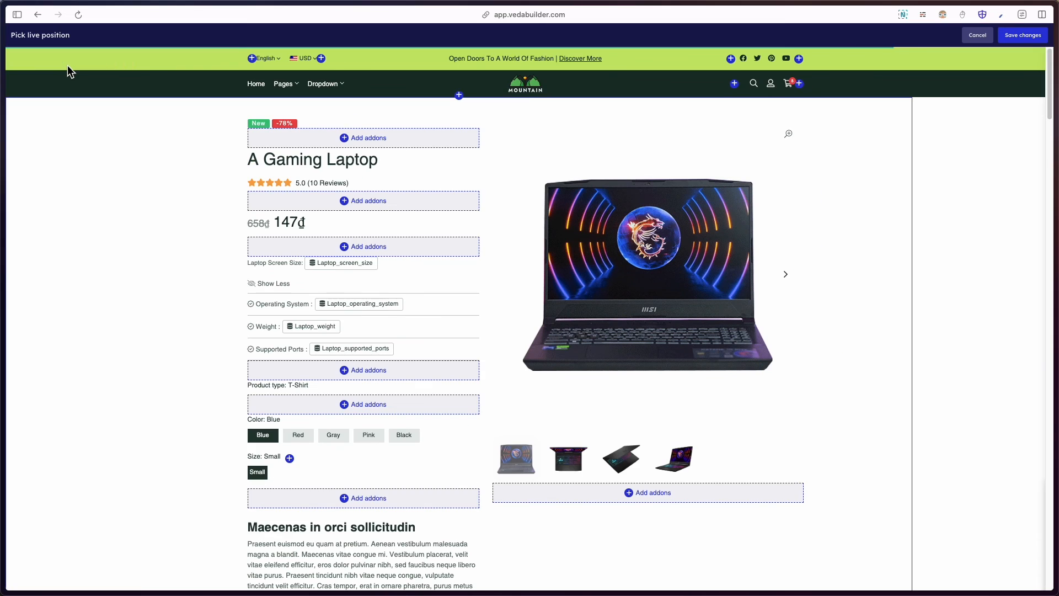
Step: Place Highlight Features below the first product's title in the Featured product grid and save the position
scroll(409, 377, down, 10)
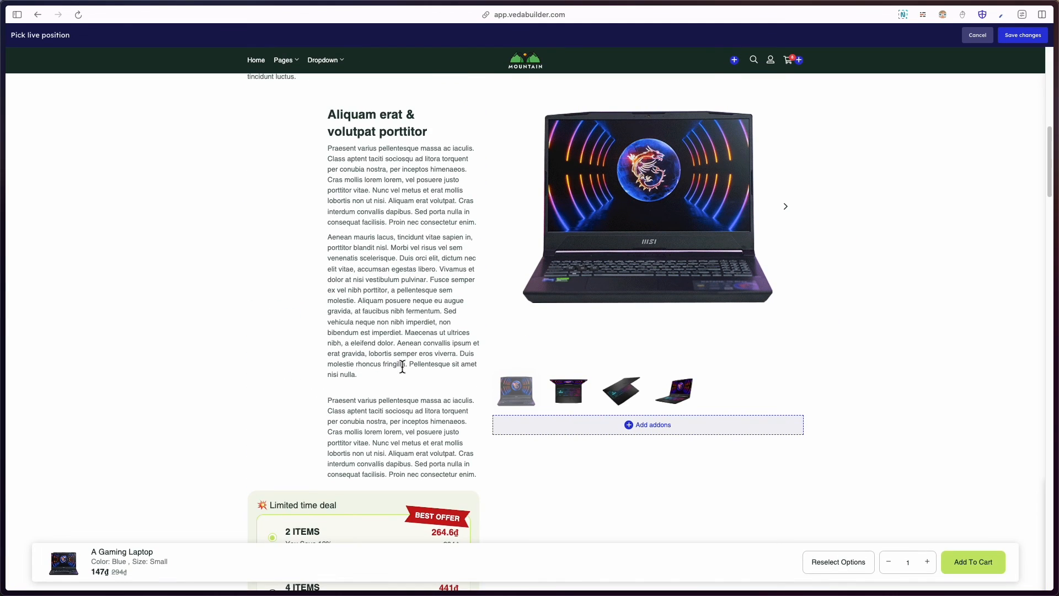
scroll(403, 367, down, 5)
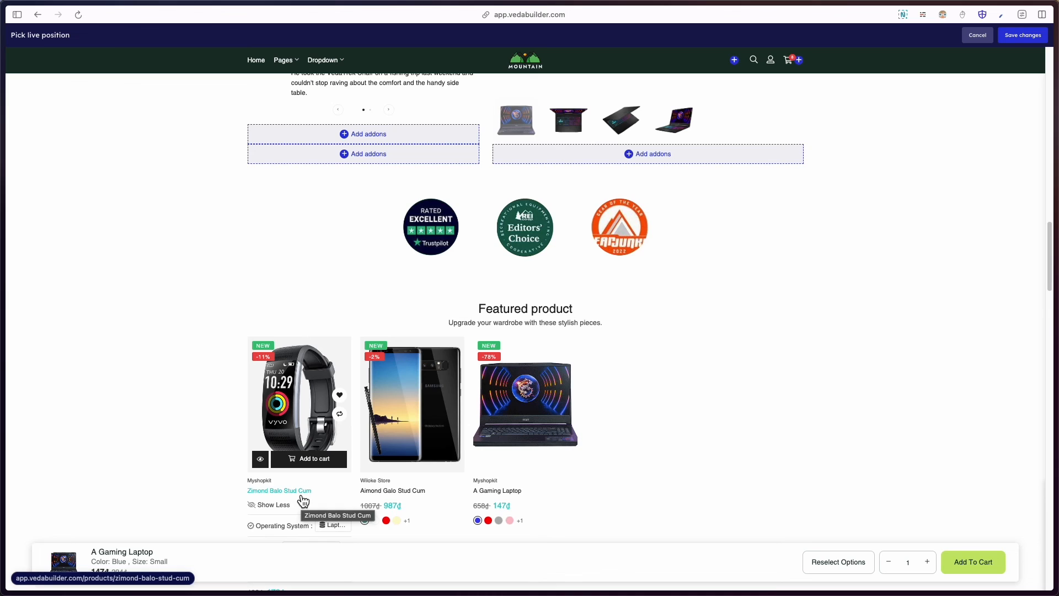
scroll(302, 496, down, 2)
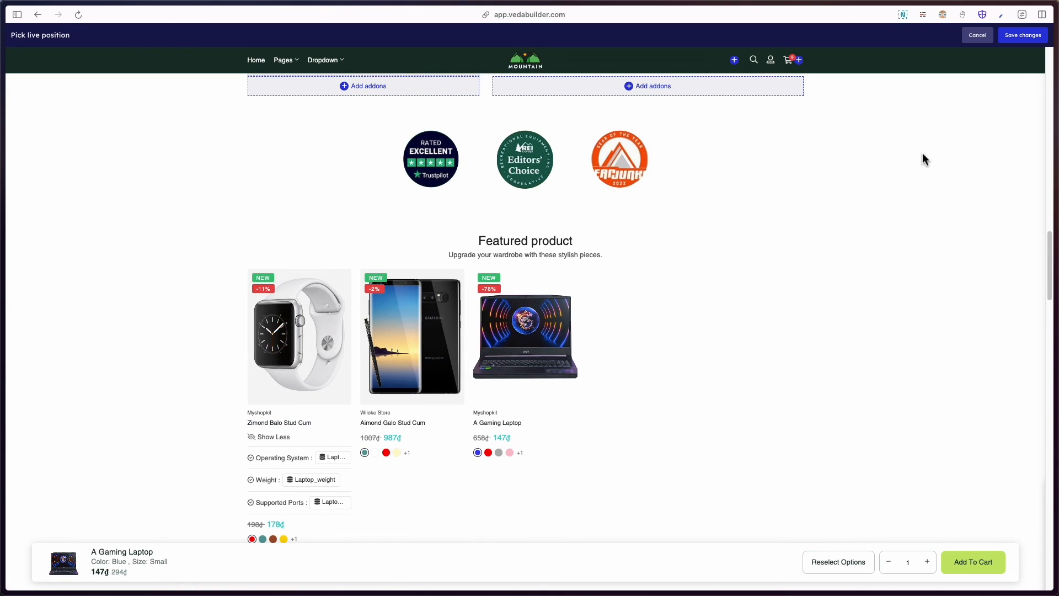
click(1025, 37)
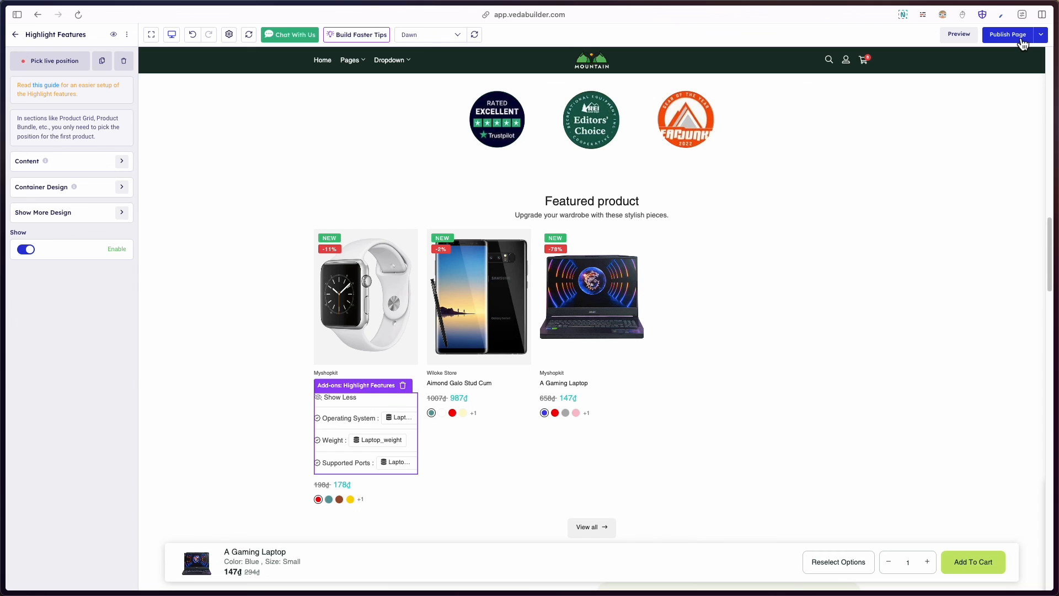
Step: Publish the page, confirming the override of other product pages, and open the synced product page on the storefront
click(1018, 36)
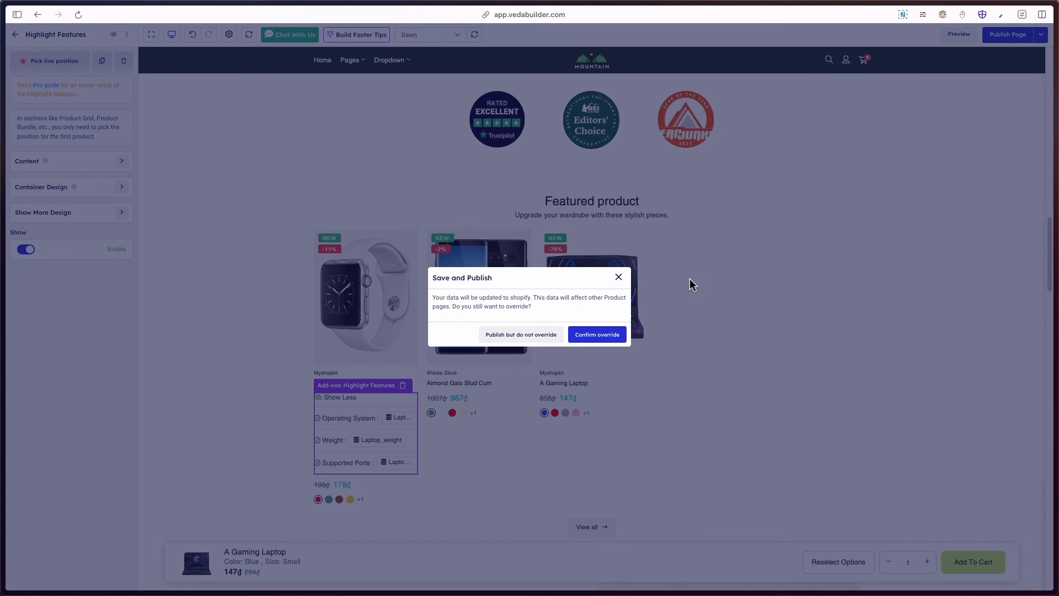
click(601, 338)
scroll(597, 335, down, 8)
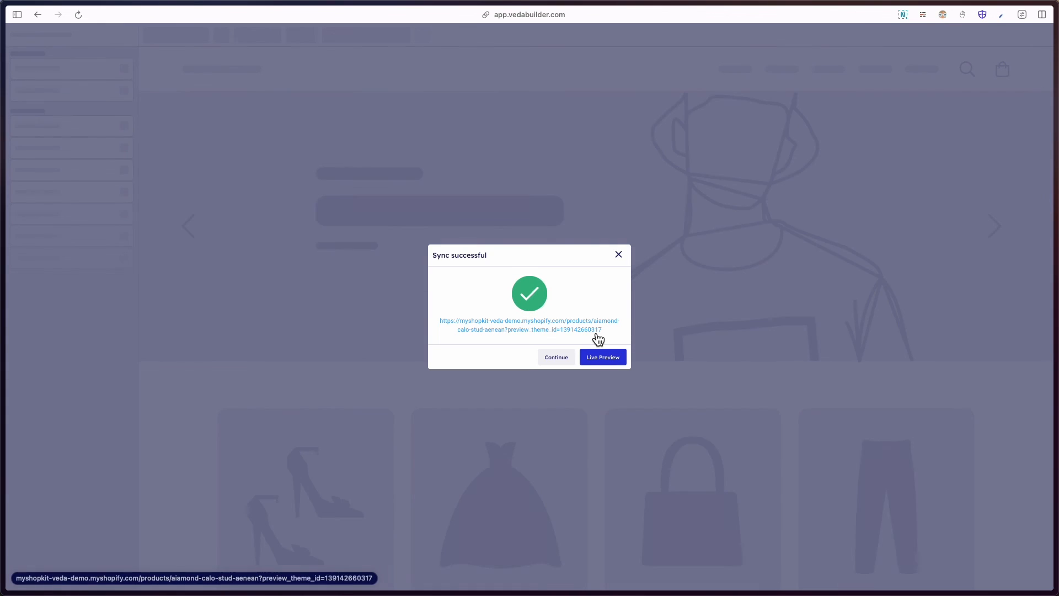
click(597, 331)
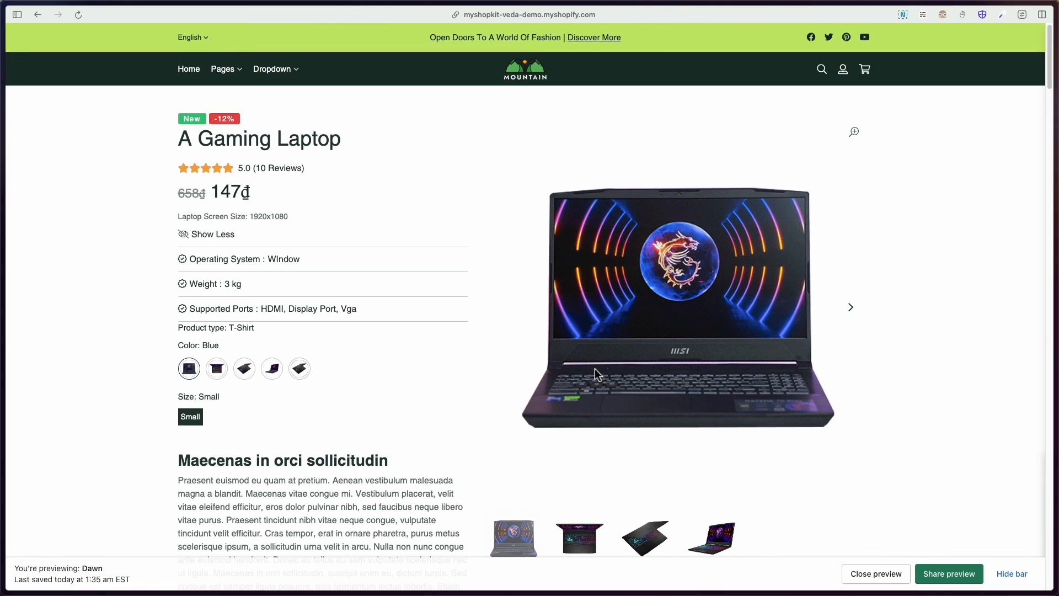
Step: Examine the operating system, weight and supported ports listed for each product in the storefront's Featured product grid
scroll(595, 368, down, 15)
scroll(596, 371, down, 10)
drag(195, 255, 298, 307)
drag(327, 253, 454, 303)
click(480, 257)
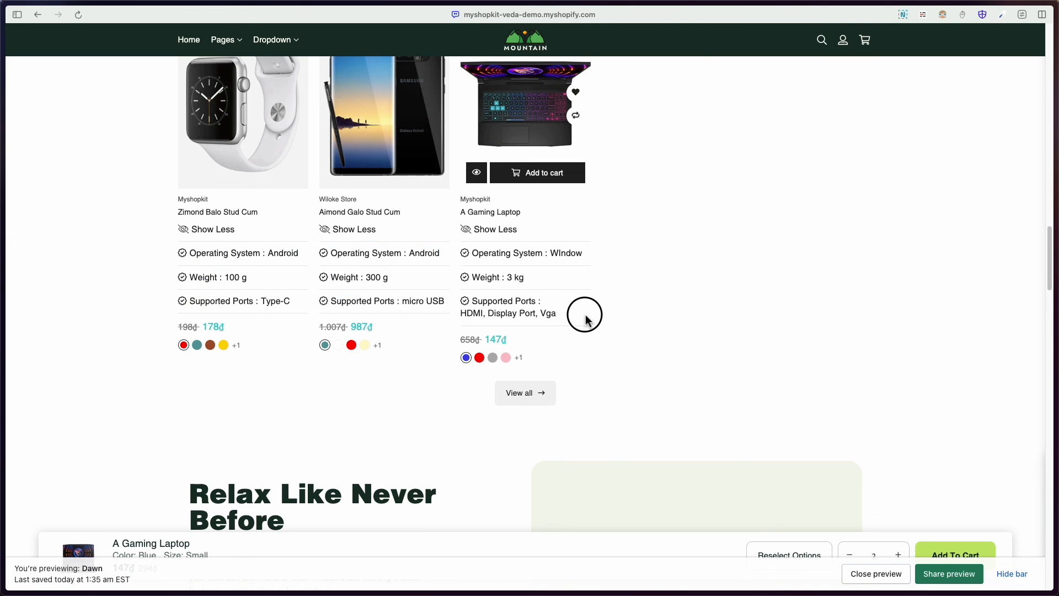